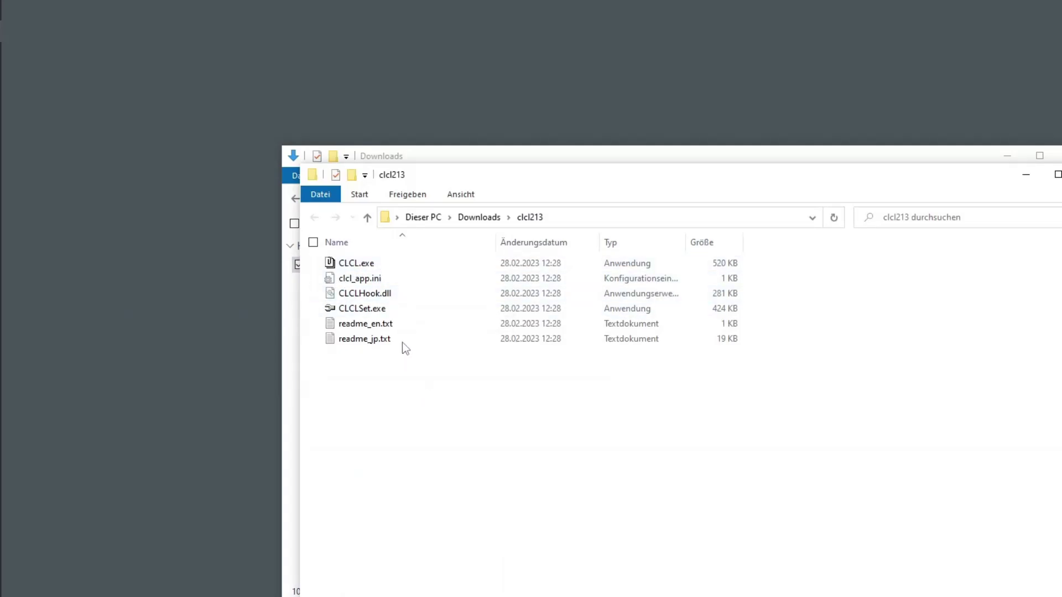
Step: Read readme_en.txt in the clcl213 folder, and run CLCLSet.exe to view its history options
double_click(397, 326)
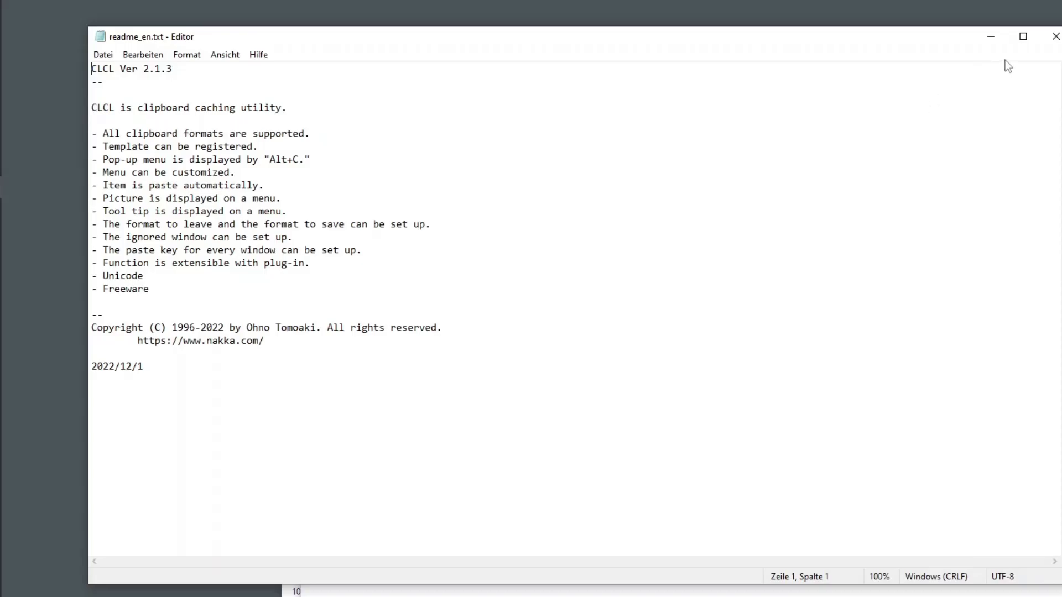
left_click(1050, 45)
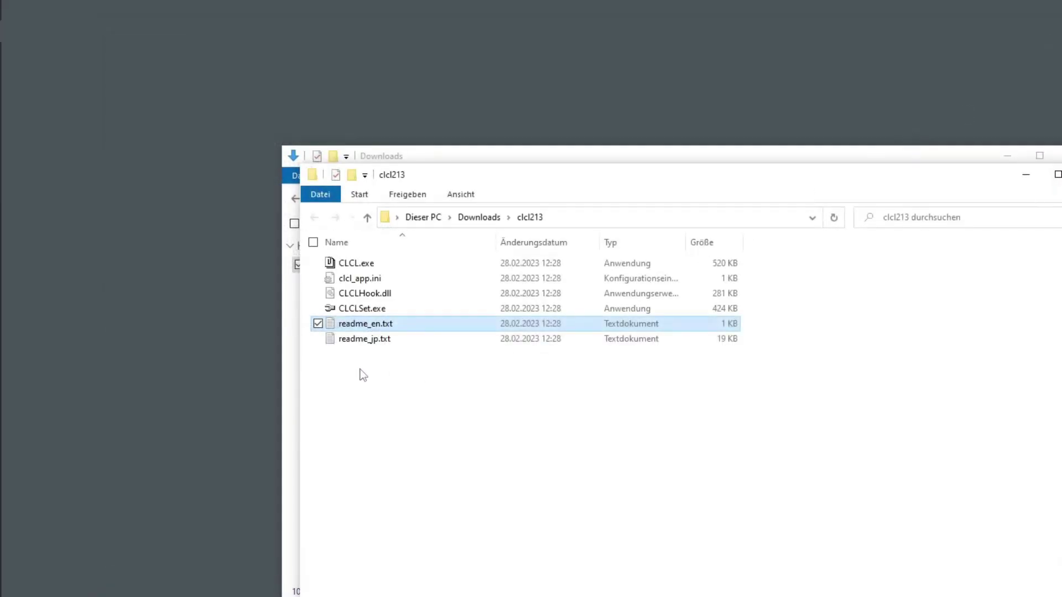
double_click(369, 313)
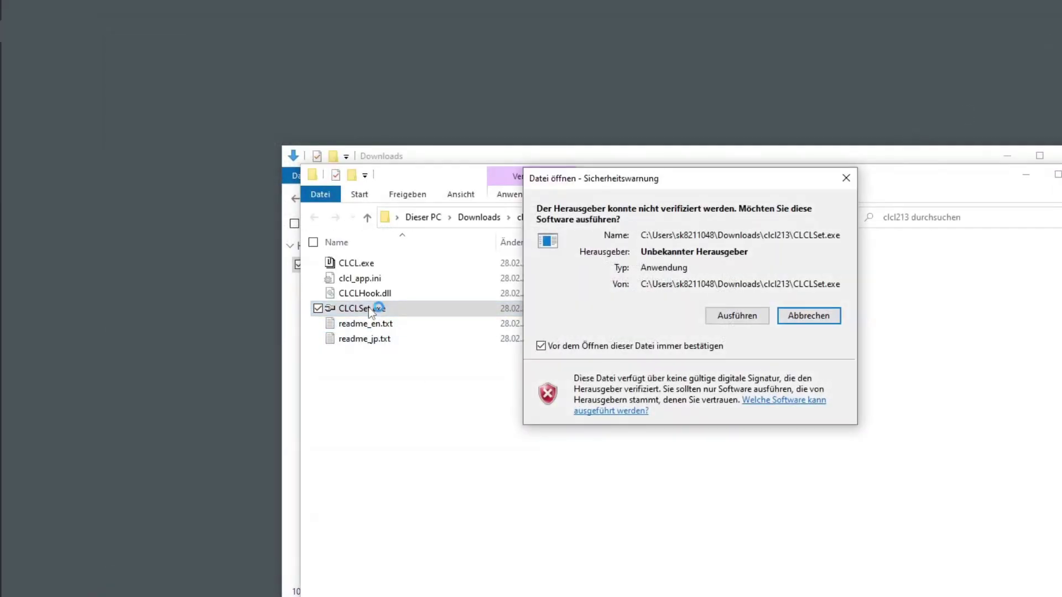
left_click(738, 316)
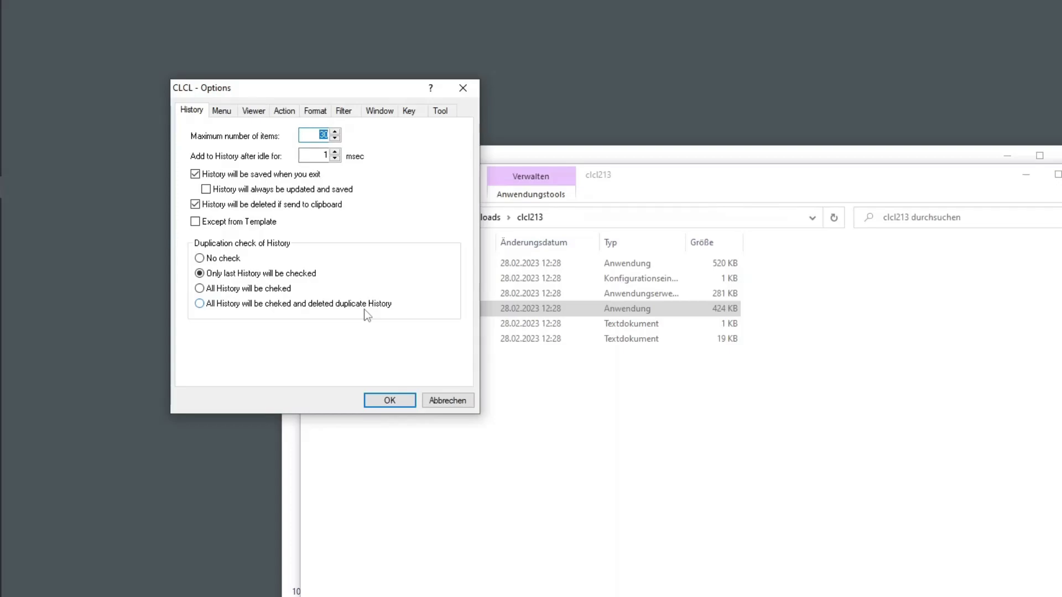
left_click(390, 400)
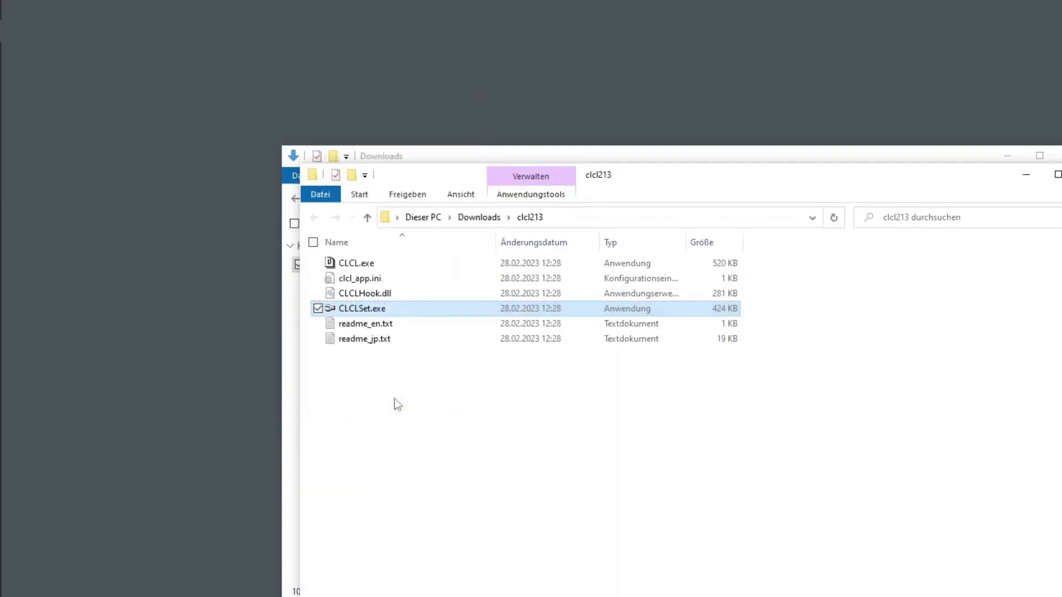
Step: Check the hidden system tray icons for background programs
mouse_move(1, 413)
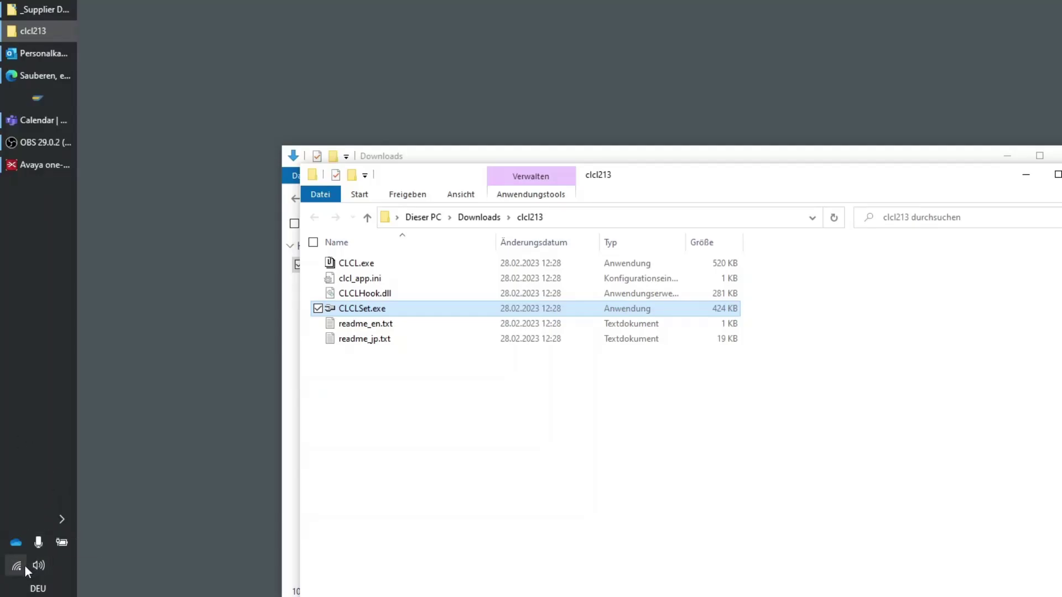
left_click(62, 519)
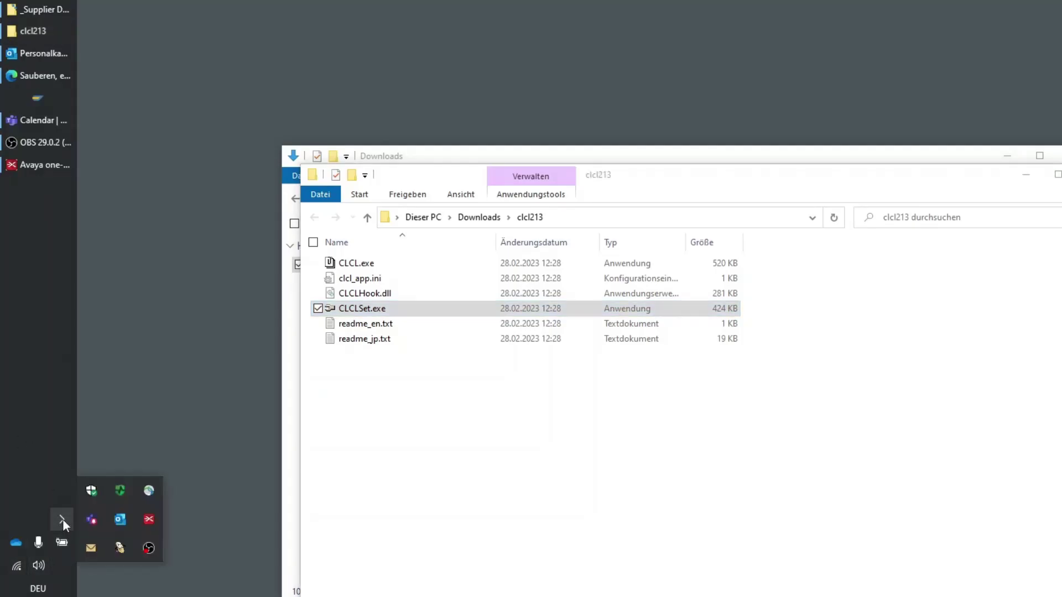
left_click(191, 507)
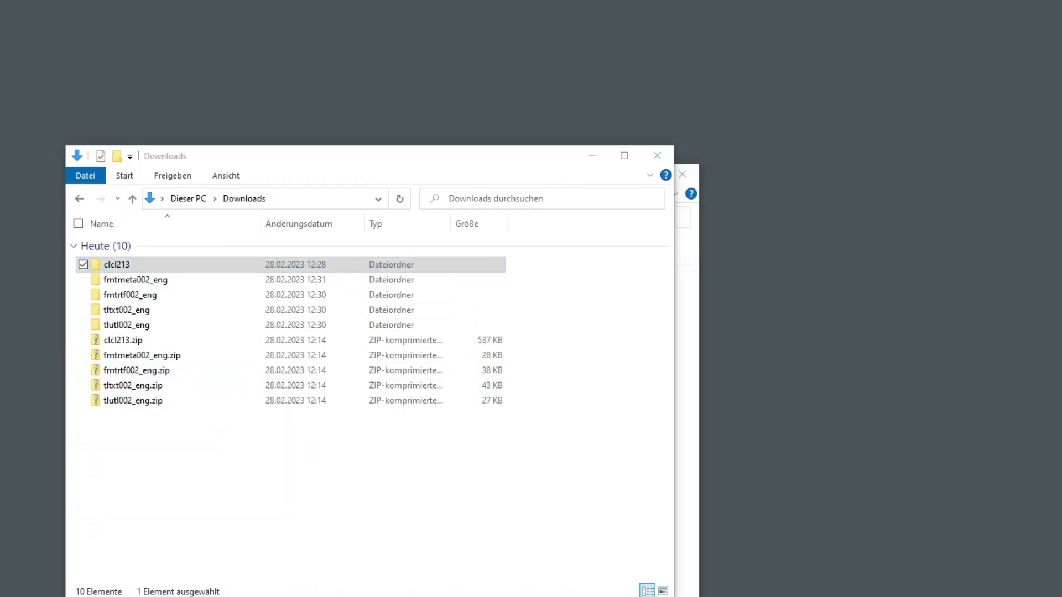
Step: Move the clcl213 folder from Downloads into the 2_PortableSoft folder on drive C
left_click_drag(519, 88, 589, 9)
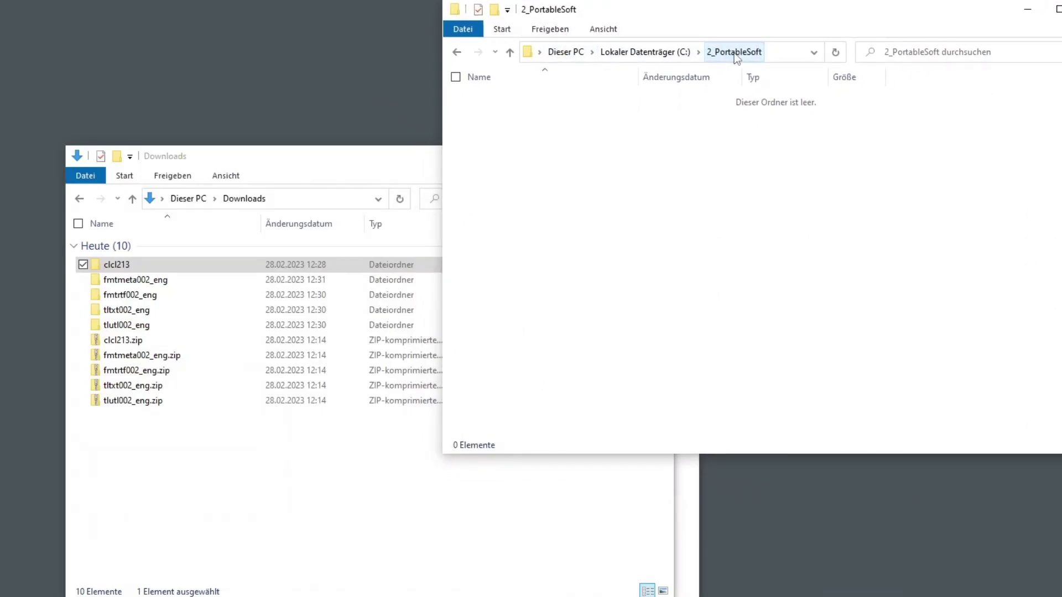
left_click(134, 263)
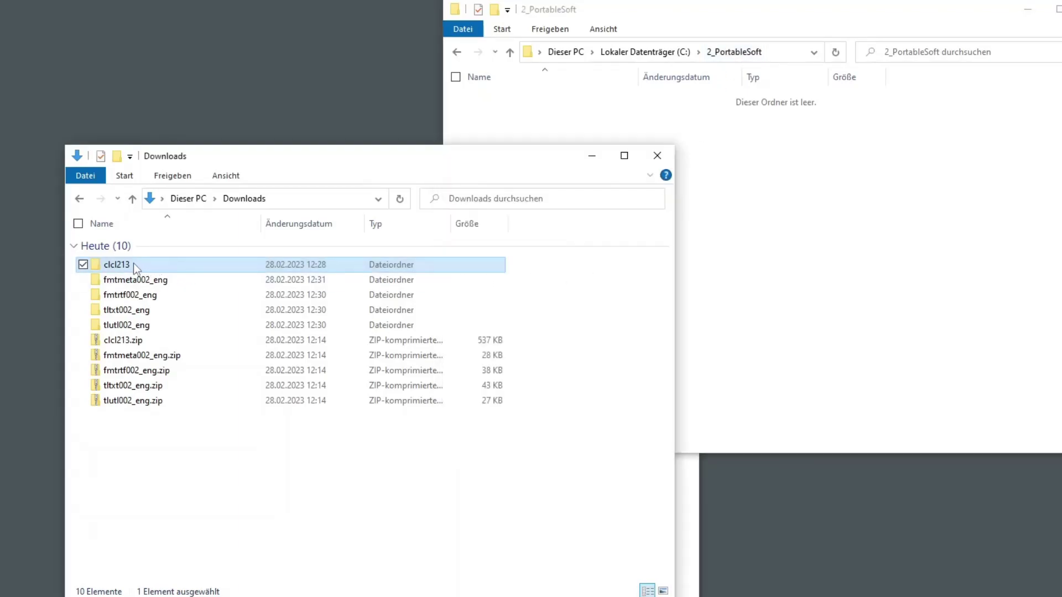
left_click_drag(133, 263, 857, 271)
left_click(878, 307)
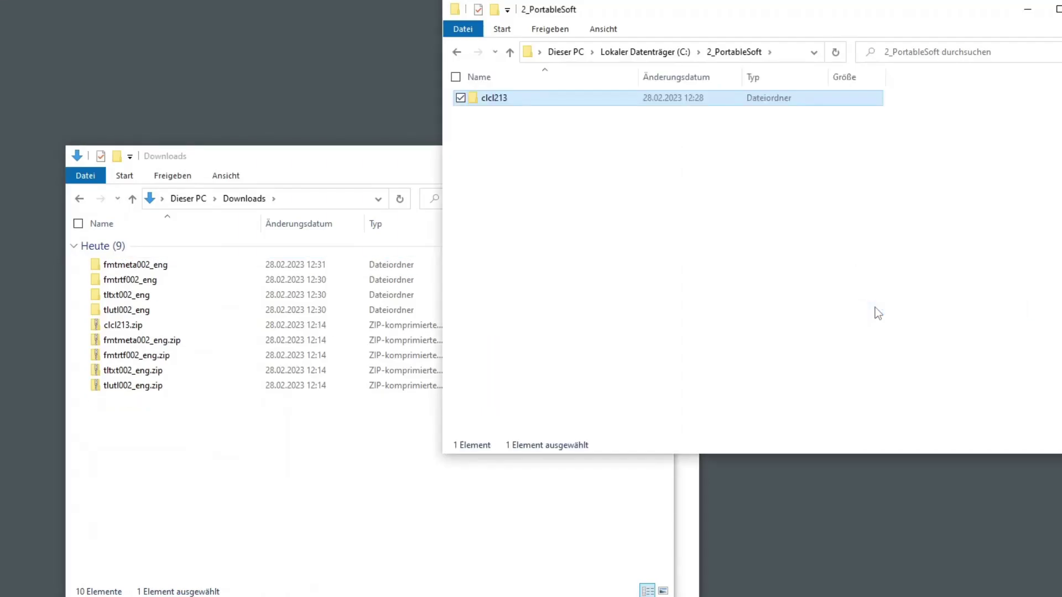
Step: Create a subfolder named Toolsadd inside the moved clcl213 folder
double_click(483, 100)
right_click(561, 263)
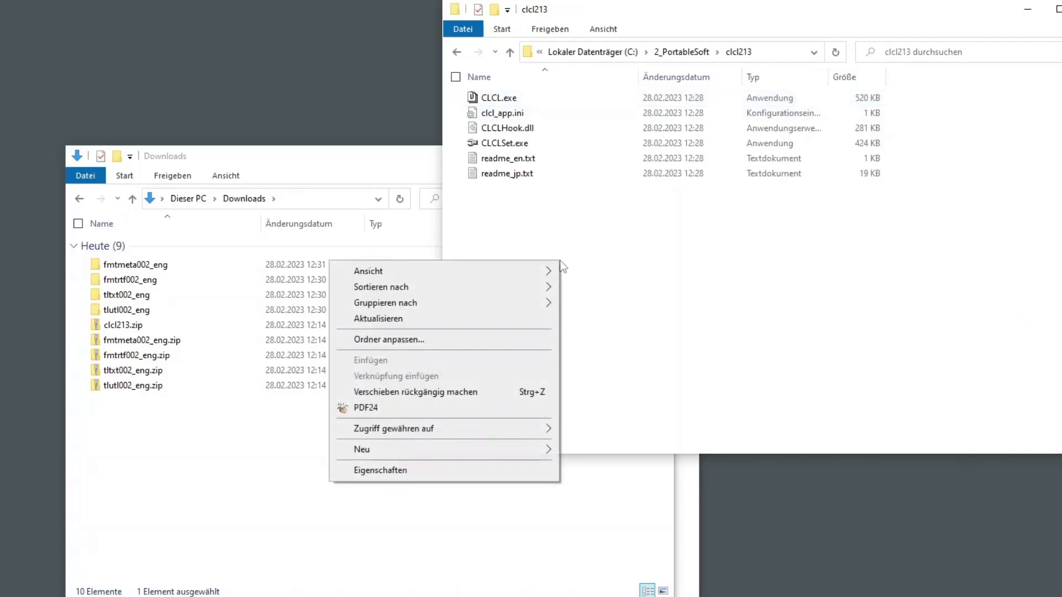
mouse_move(487, 452)
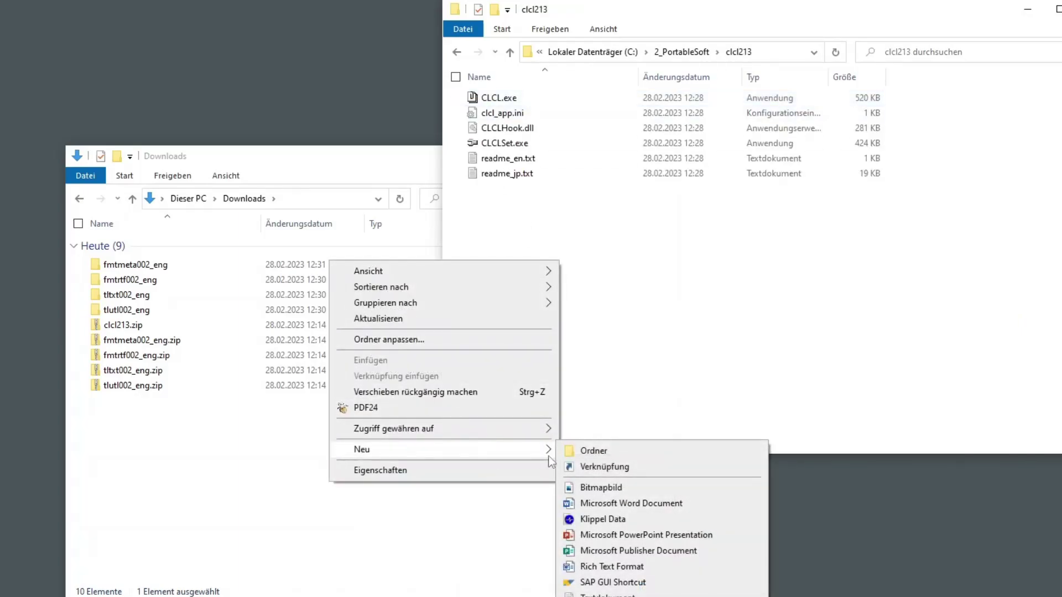
left_click(587, 453)
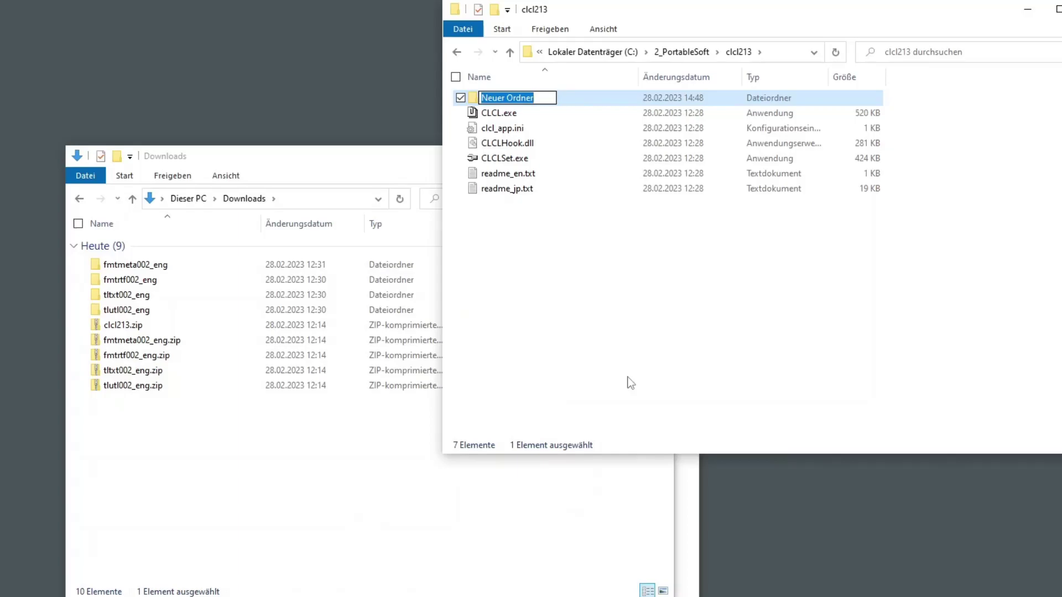
type("Tools")
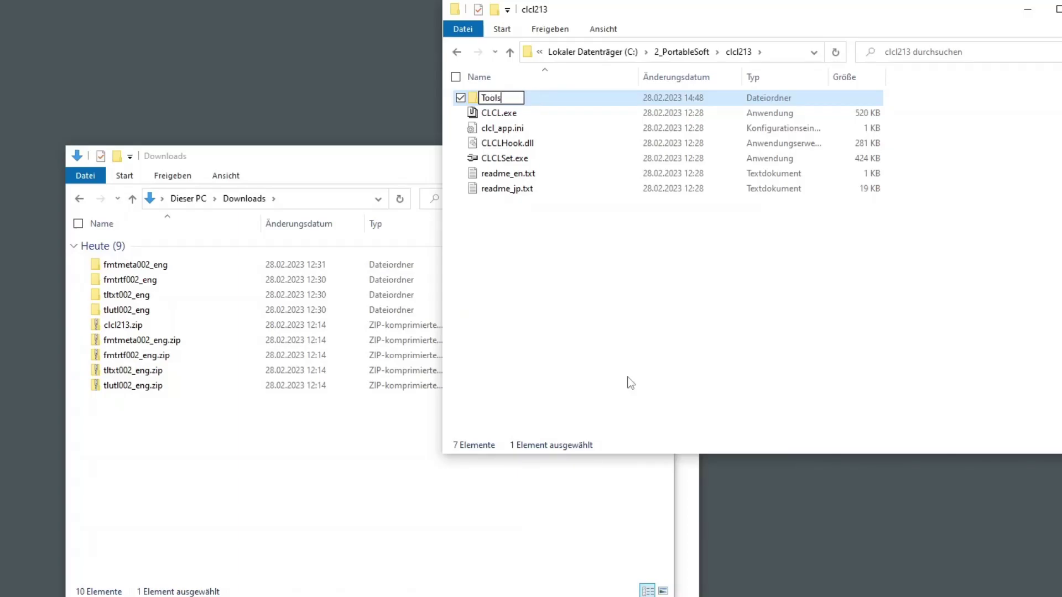
type("add")
key("Return")
Step: Create a second subfolder named Formatadd in the clcl213 folder
right_click(631, 384)
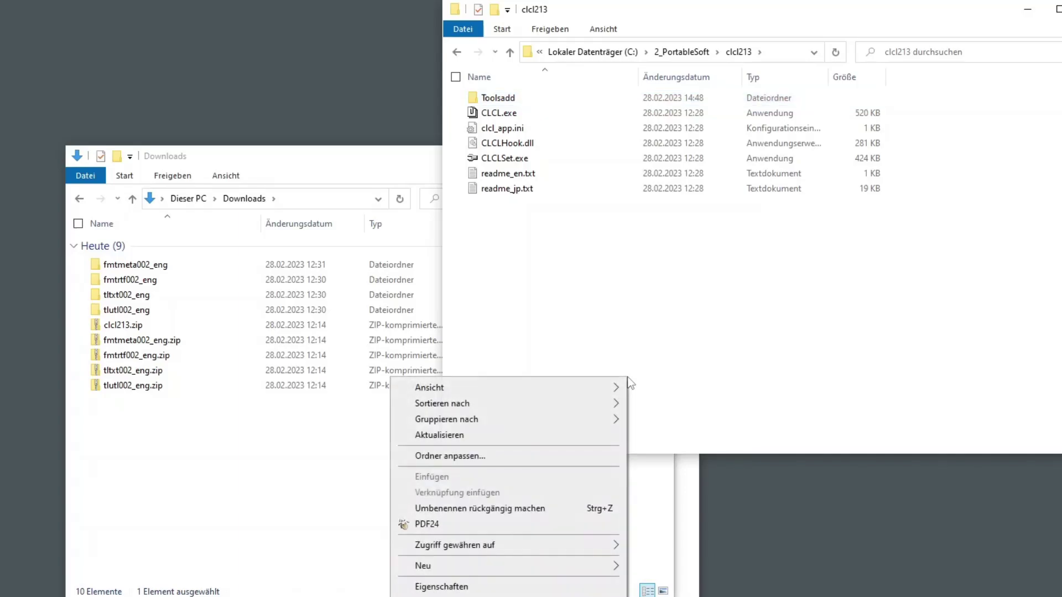
mouse_move(593, 566)
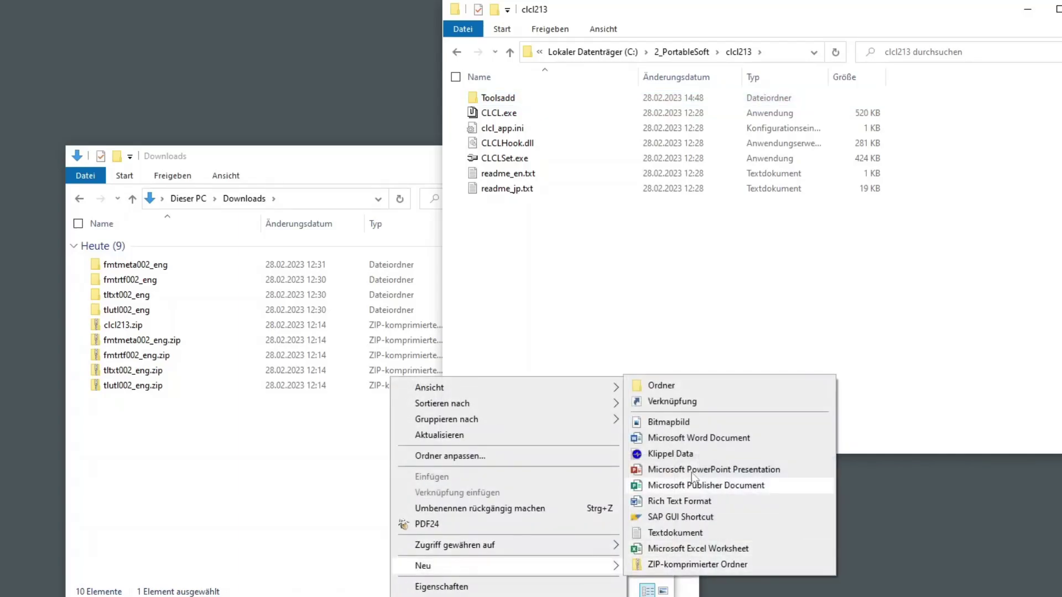
left_click(680, 385)
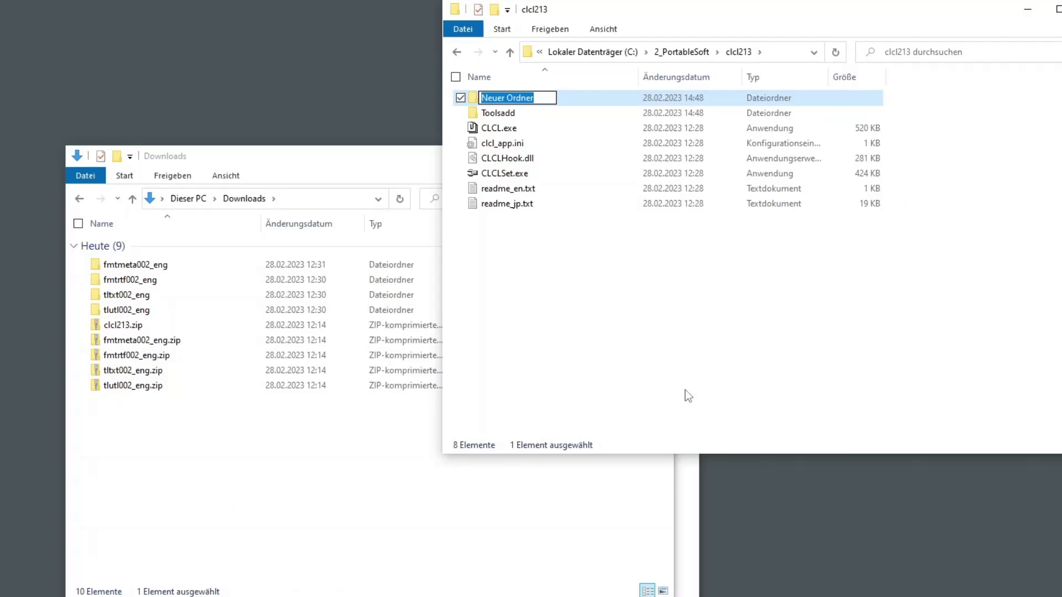
type("Forma")
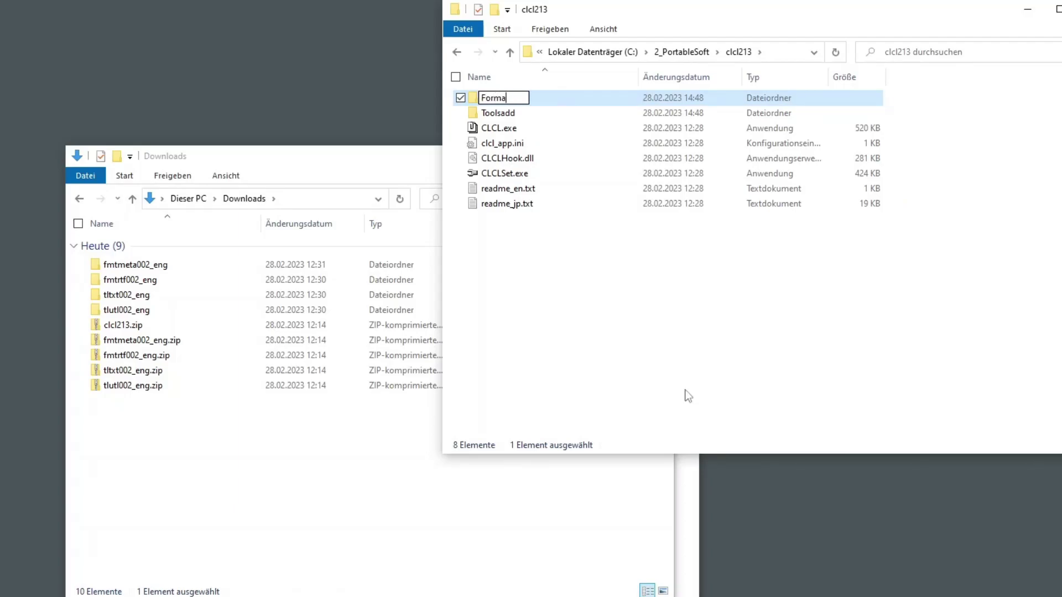
type("tadd")
key("Return")
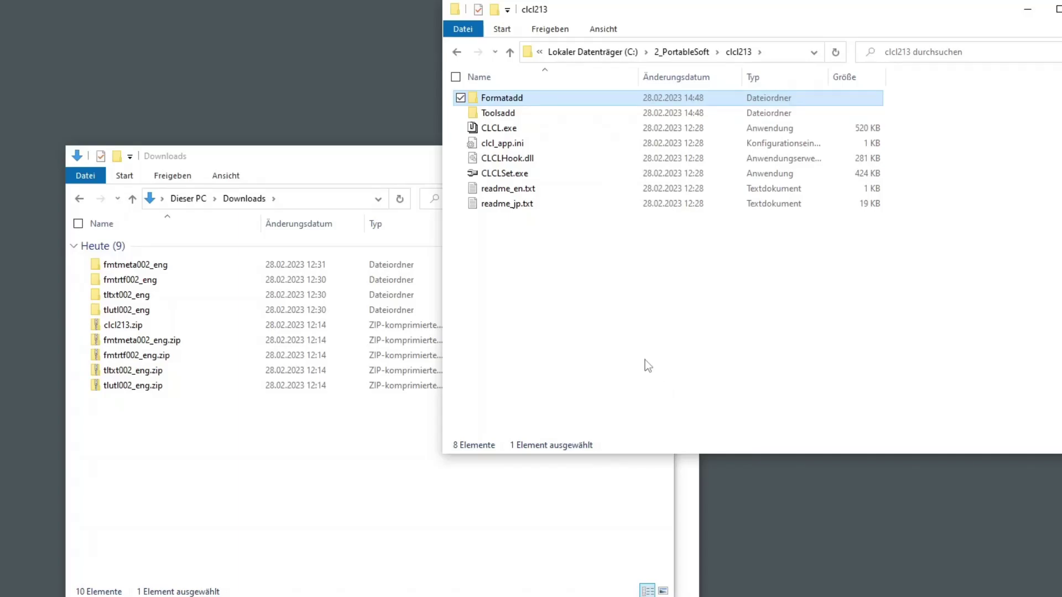
Step: Move the tltxt002_eng and tlutl002_eng folders from Downloads into the Toolsadd folder
left_click(505, 116)
double_click(506, 117)
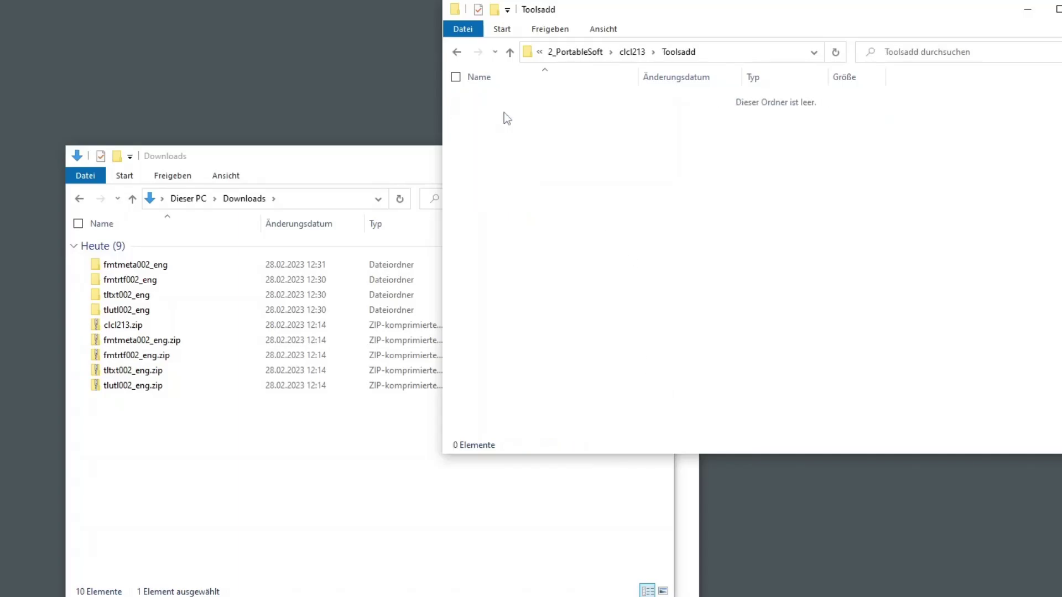
left_click(162, 298)
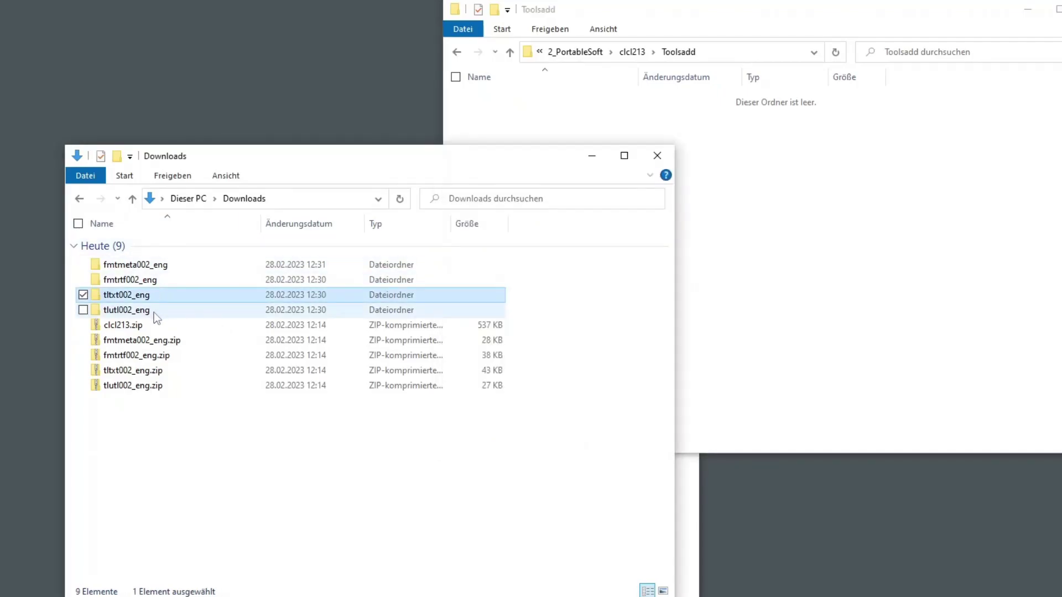
left_click(155, 313, "ctrl")
left_click_drag(176, 310, 881, 310)
left_click(901, 350)
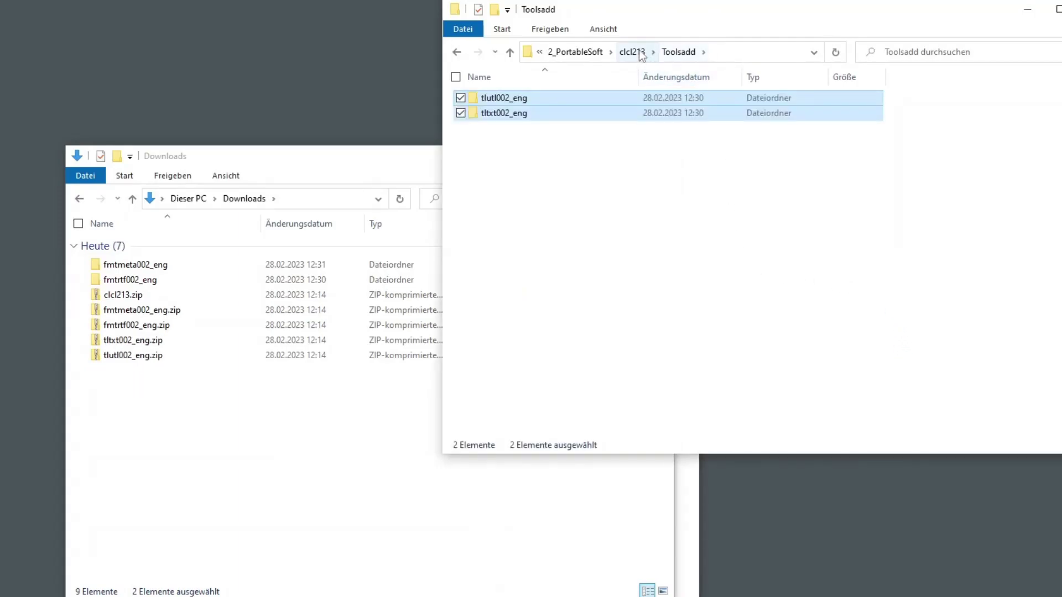
Step: Move the fmtmeta002_eng and fmtrtf002_eng folders from Downloads into the Formatadd folder
left_click(632, 51)
double_click(539, 99)
left_click(130, 265)
left_click(132, 280, "ctrl")
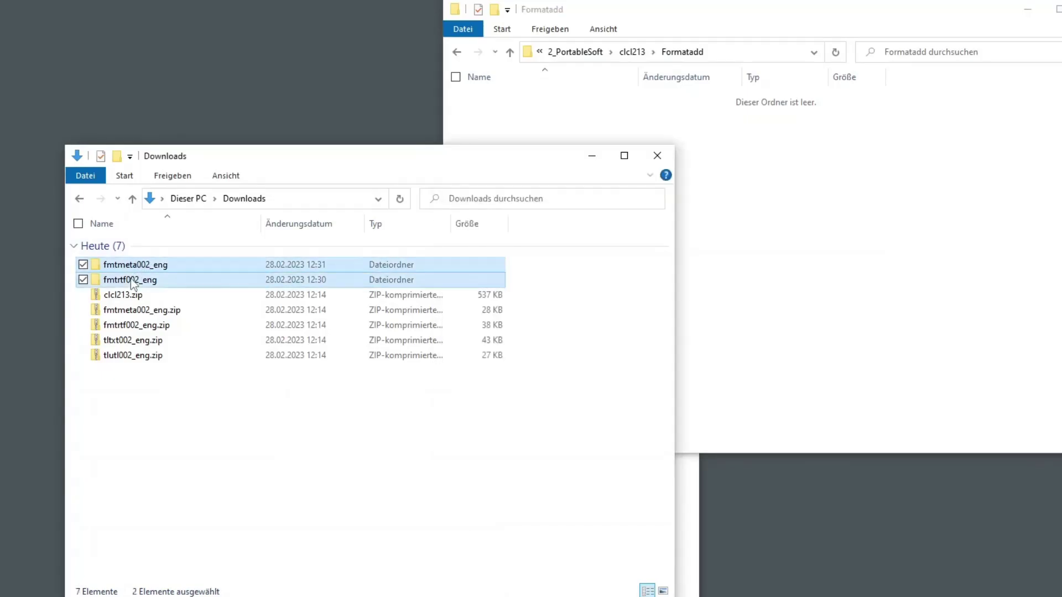
left_click_drag(134, 283, 918, 296)
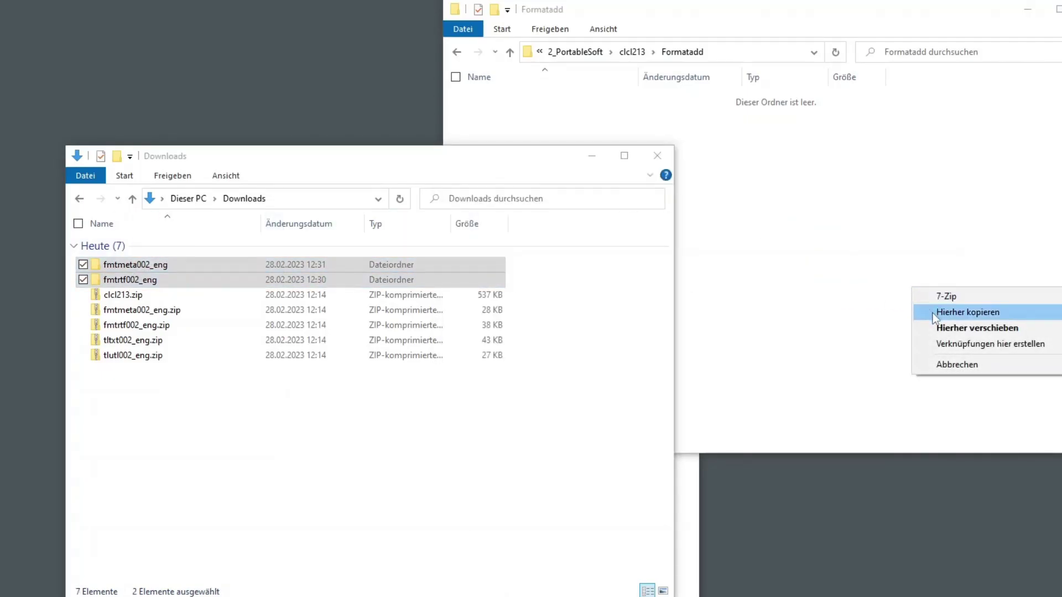
left_click(934, 328)
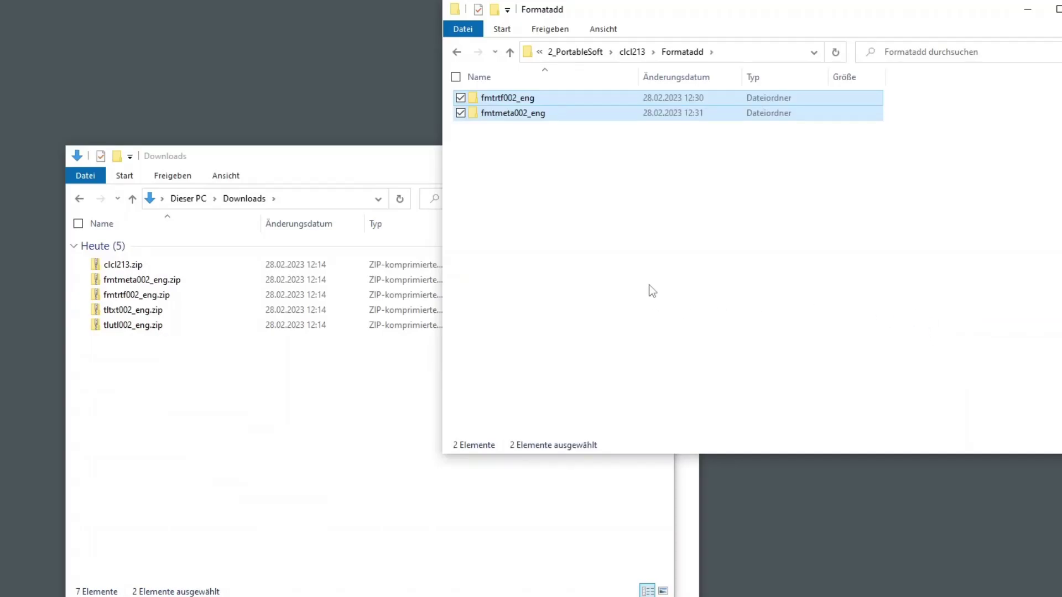
Step: Return to clcl213 in 2_PortableSoft and run CLCLSet.exe, placing its options window beside the file list
left_click(631, 51)
left_click(632, 52)
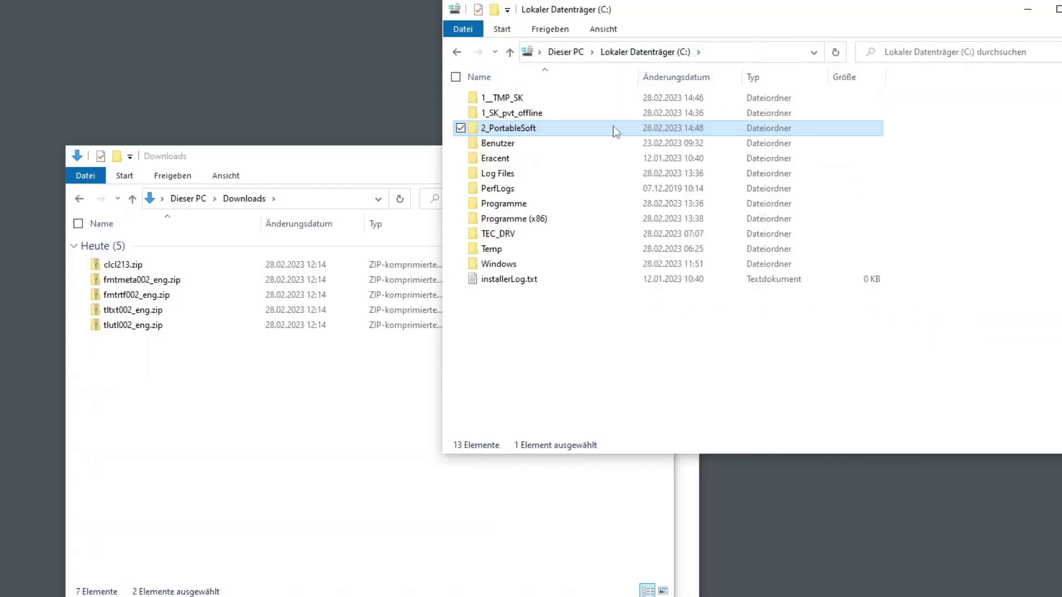
double_click(552, 131)
double_click(493, 99)
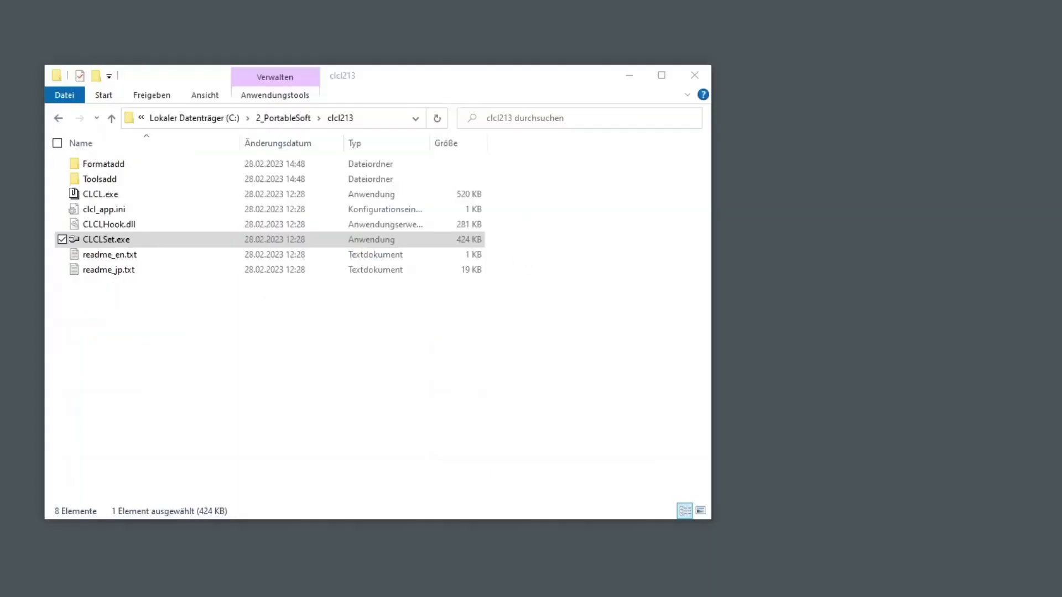
left_click(131, 239)
double_click(132, 239)
left_click_drag(150, 75, 377, 80)
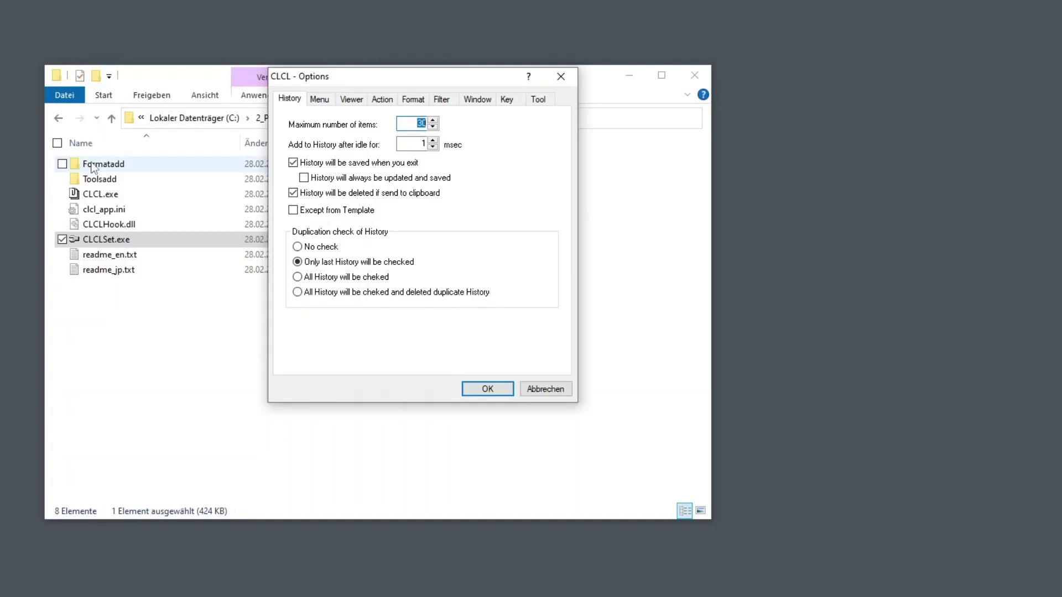
Step: Start a new clipboard format entry and load fmt_metafile.dll from Formatadd's fmtmeta002_eng folder as its DLL
left_click(412, 100)
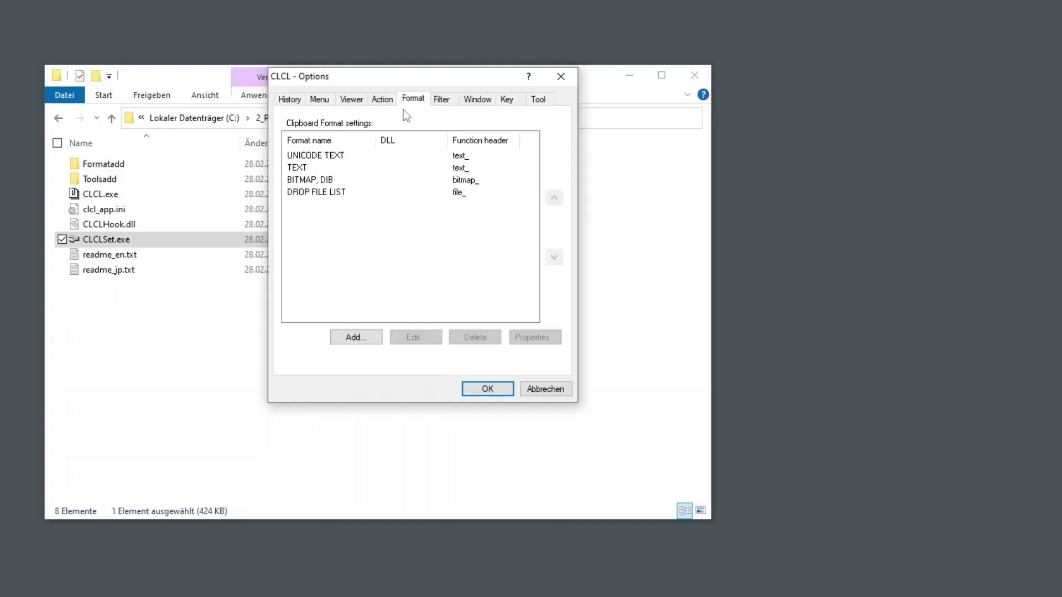
left_click(356, 337)
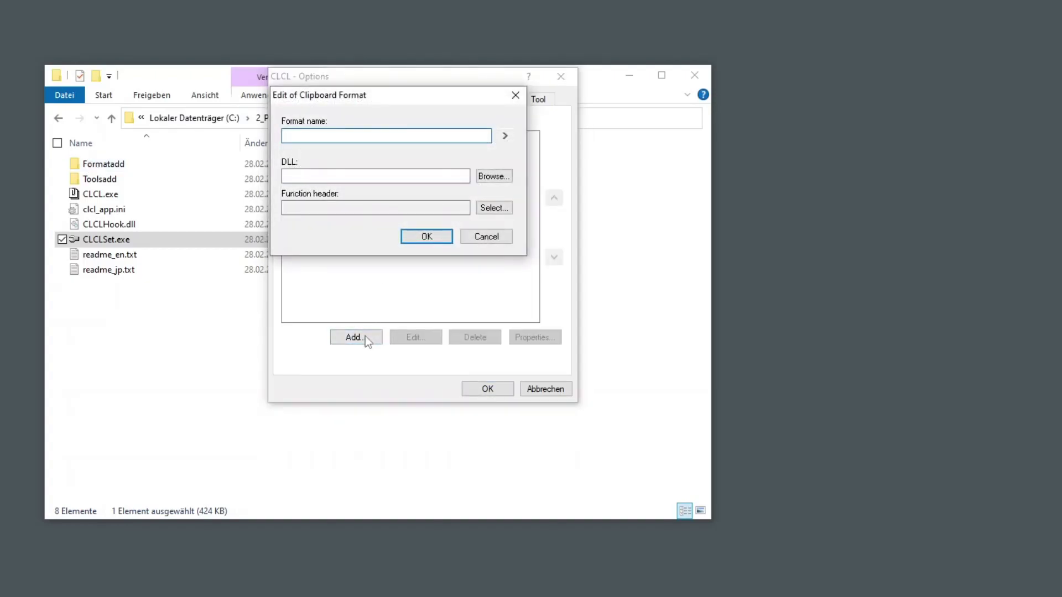
left_click(496, 178)
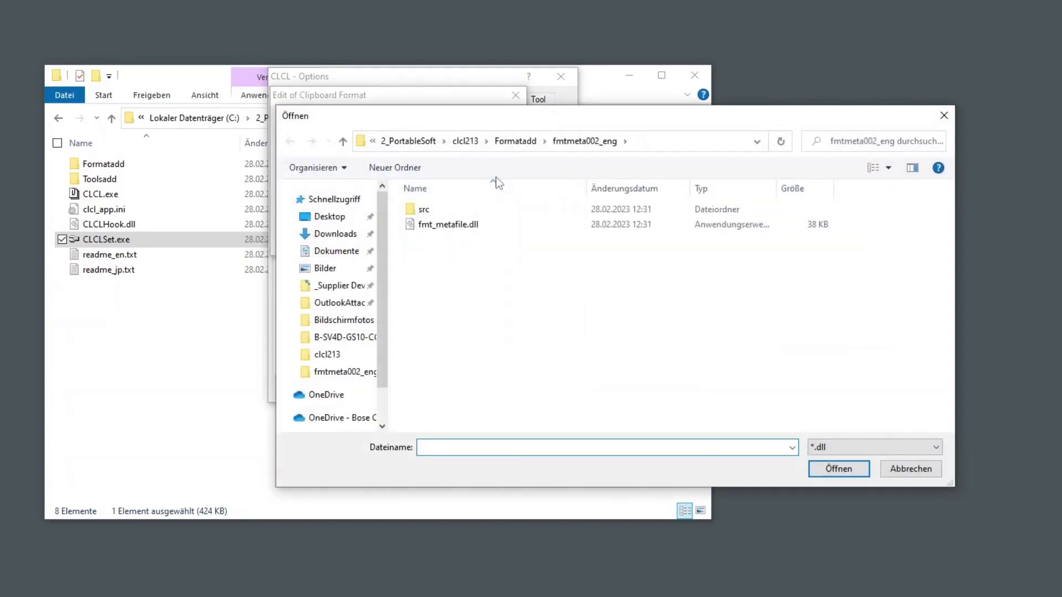
left_click(511, 145)
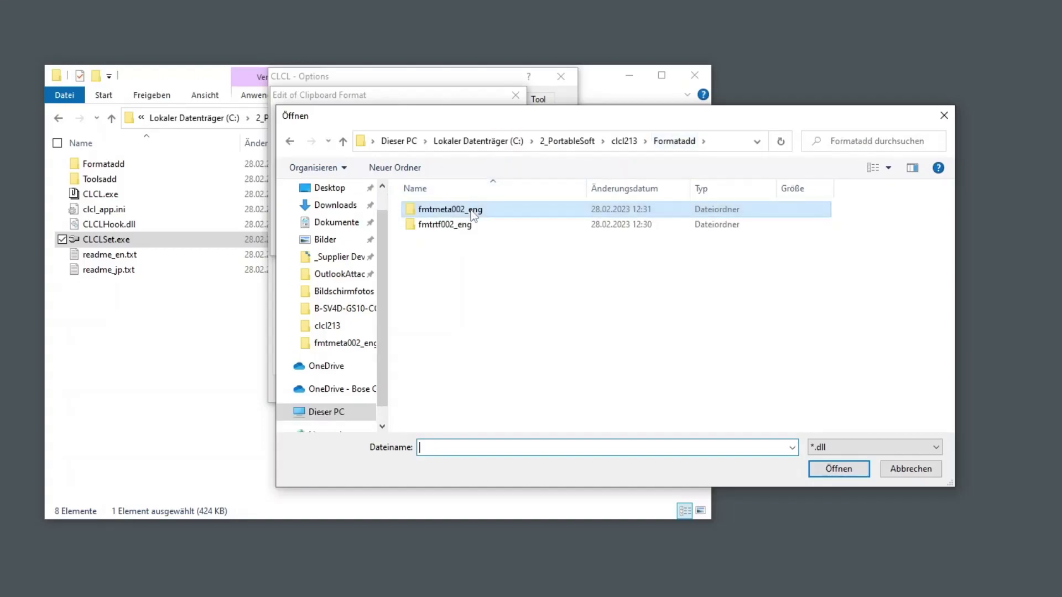
double_click(471, 210)
left_click(471, 225)
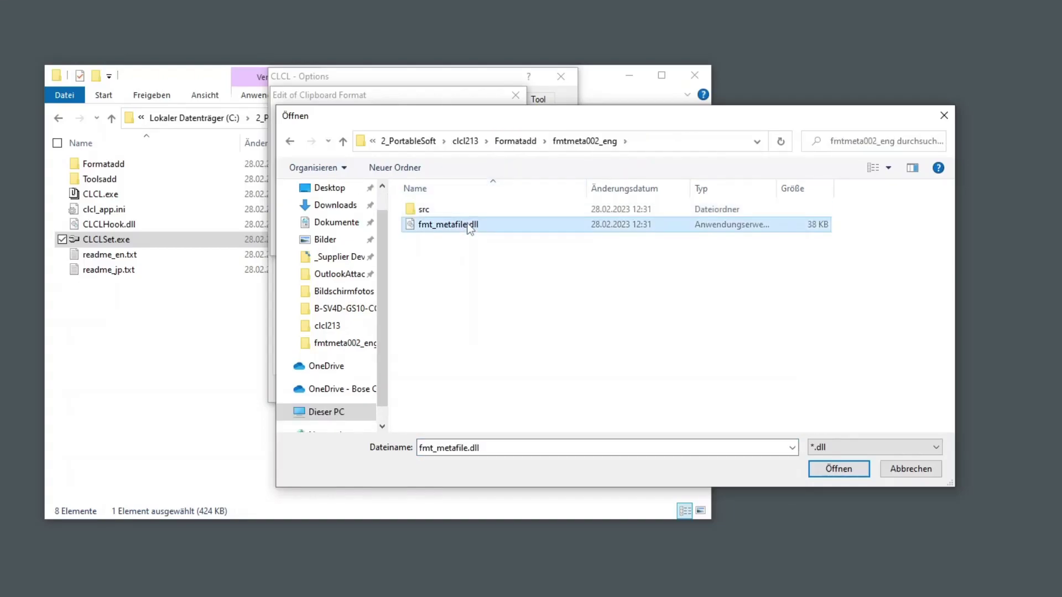
left_click(838, 469)
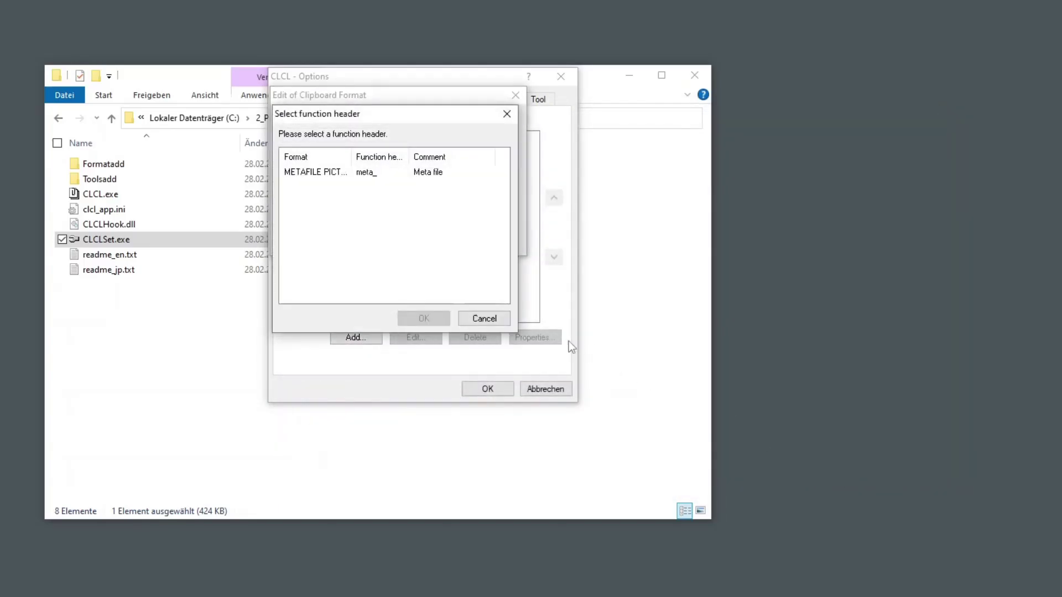
Step: Choose the meta_ function header for the metafile format and add the entry to the clipboard formats
left_click(333, 173)
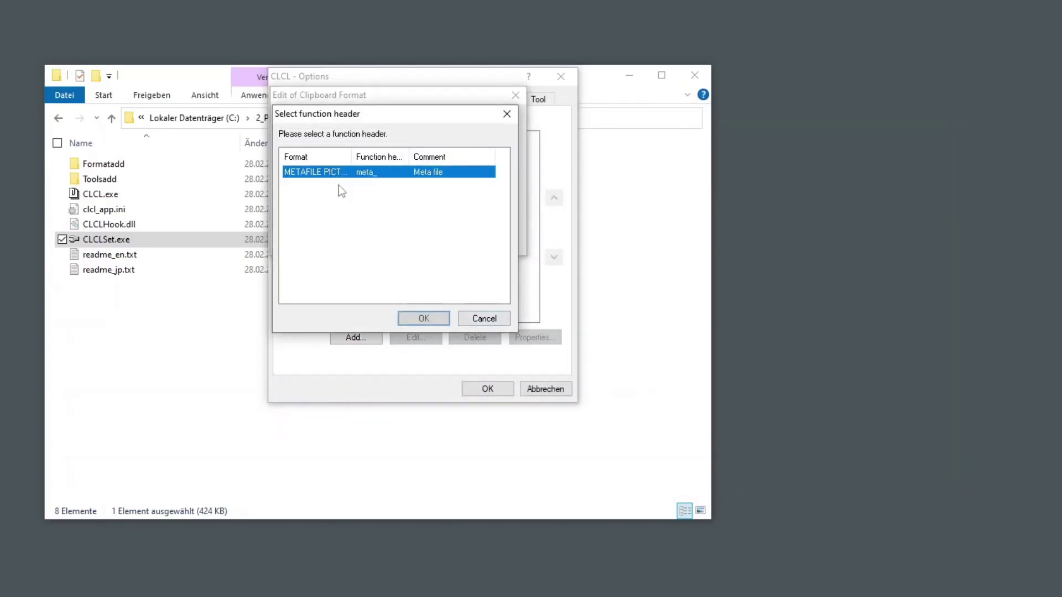
left_click(409, 318)
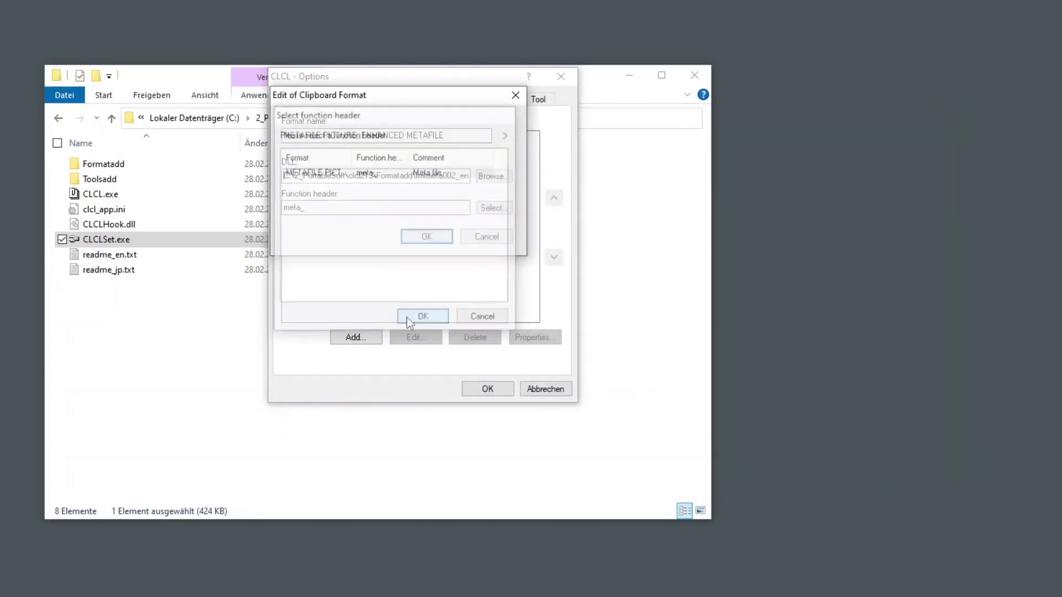
left_click(423, 237)
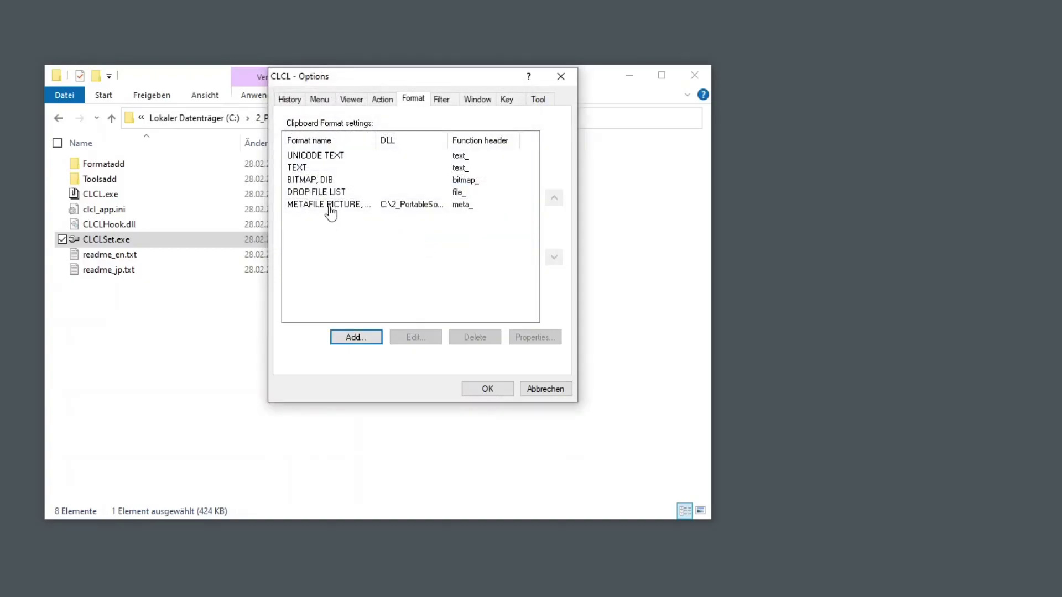
Step: Add a Rich Text Format clipboard format using fmt_rtf.dll from Formatadd's fmtrtf002_eng folder with the rtf_ function header
left_click(350, 337)
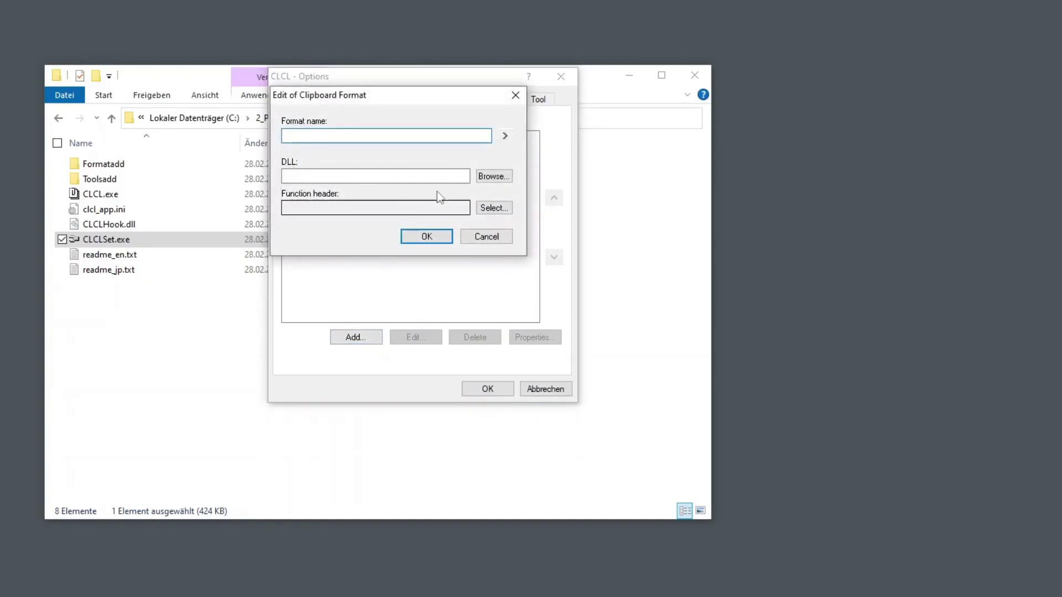
left_click(480, 181)
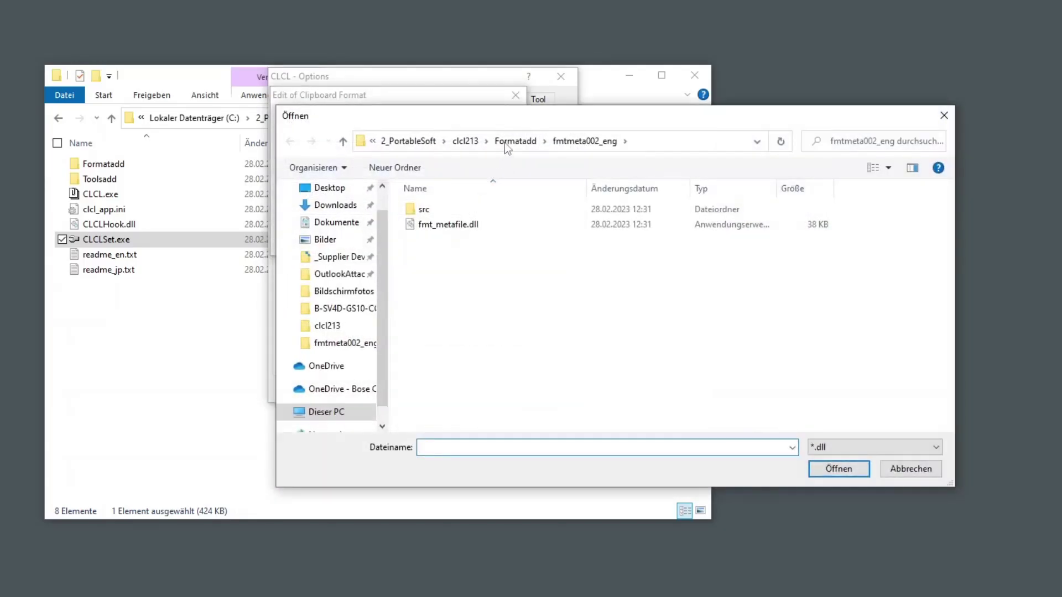
left_click(507, 141)
double_click(446, 224)
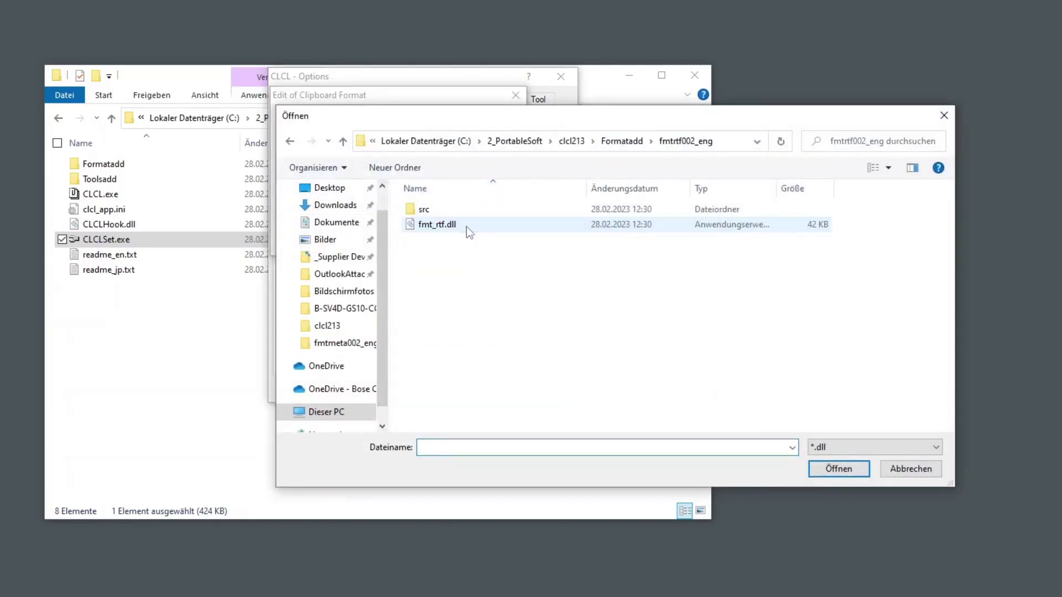
left_click(456, 226)
left_click(839, 469)
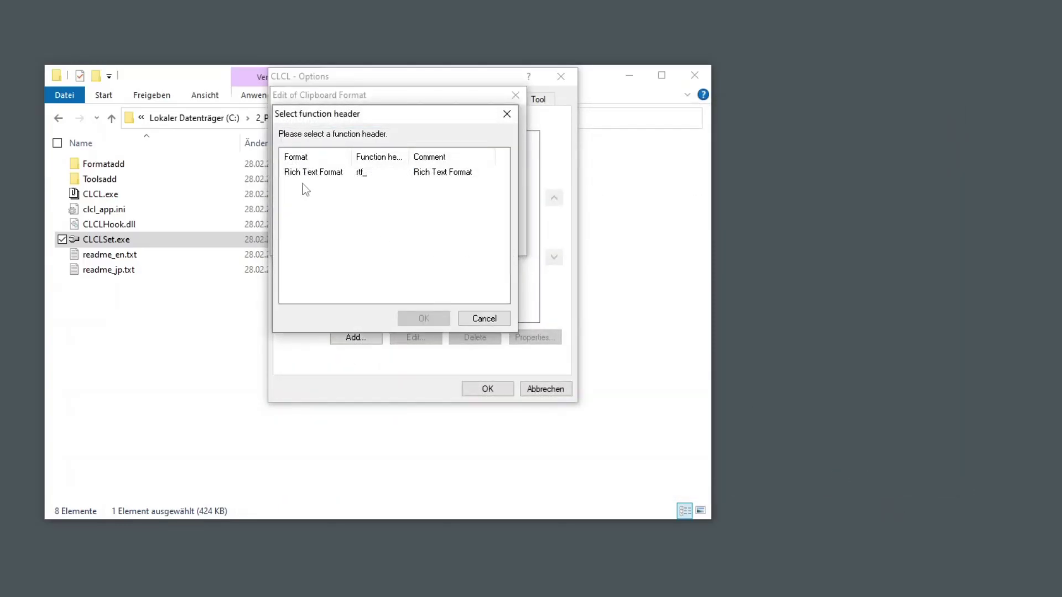
left_click(305, 174)
left_click(424, 318)
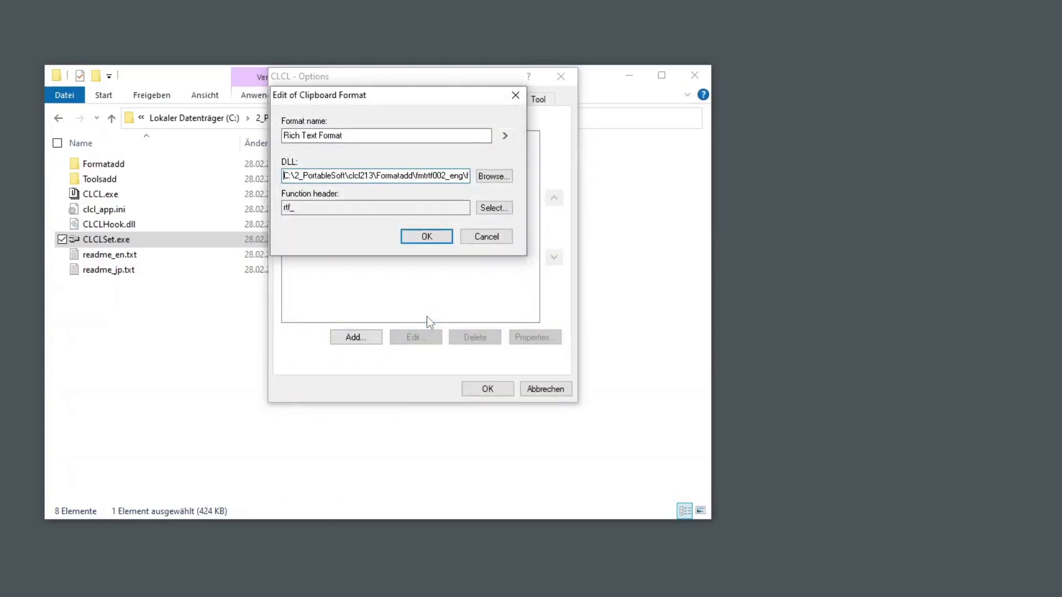
left_click(433, 237)
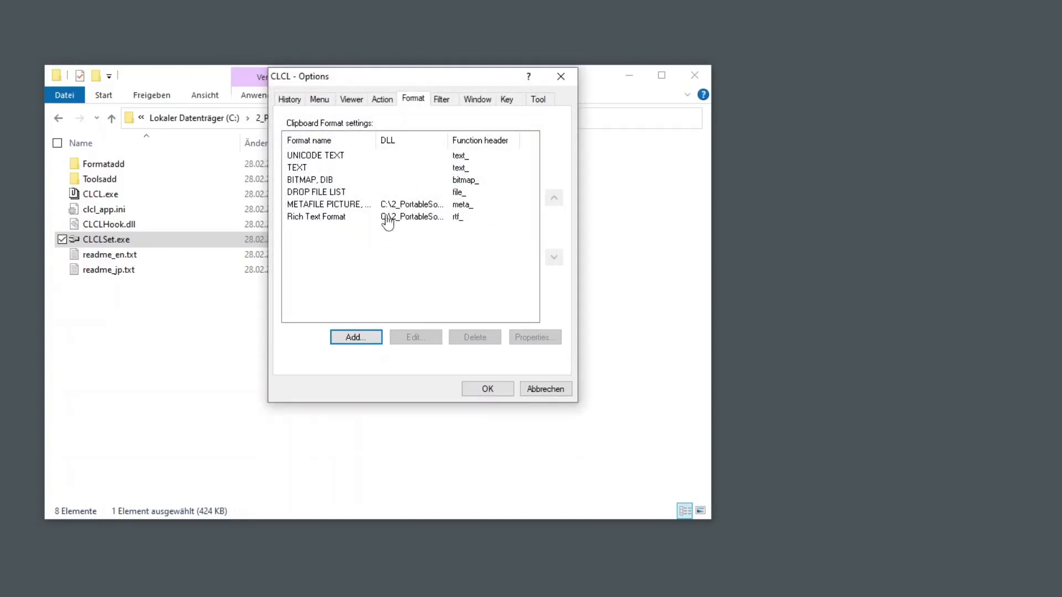
Step: Add the Edit tool (text_edit) to the tool settings from tool_text.dll in Toolsadd's tltxt002_eng folder, keeping its default call types
left_click(538, 101)
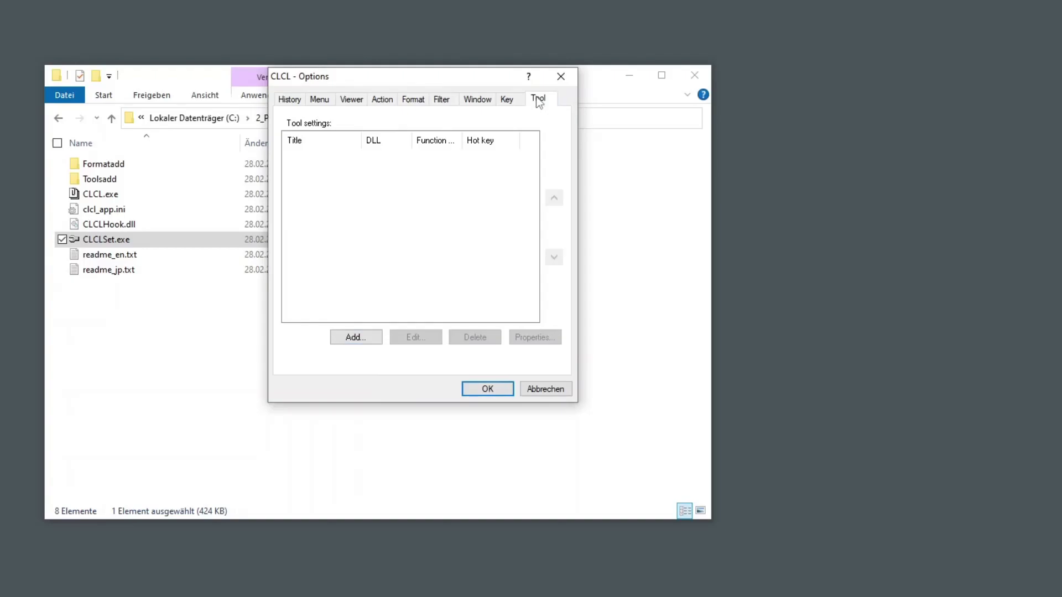
left_click(355, 338)
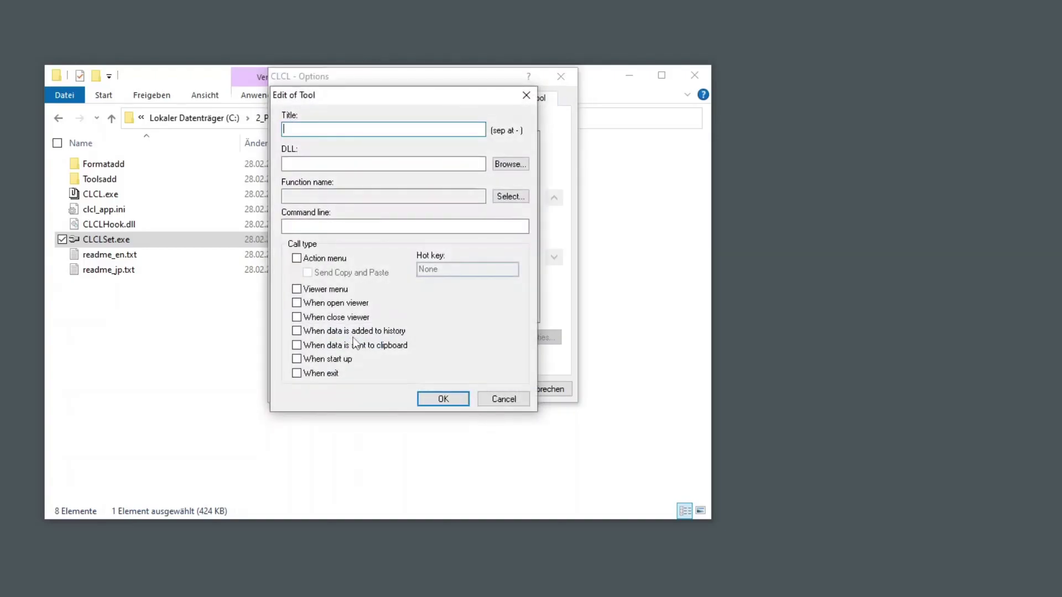
left_click(511, 165)
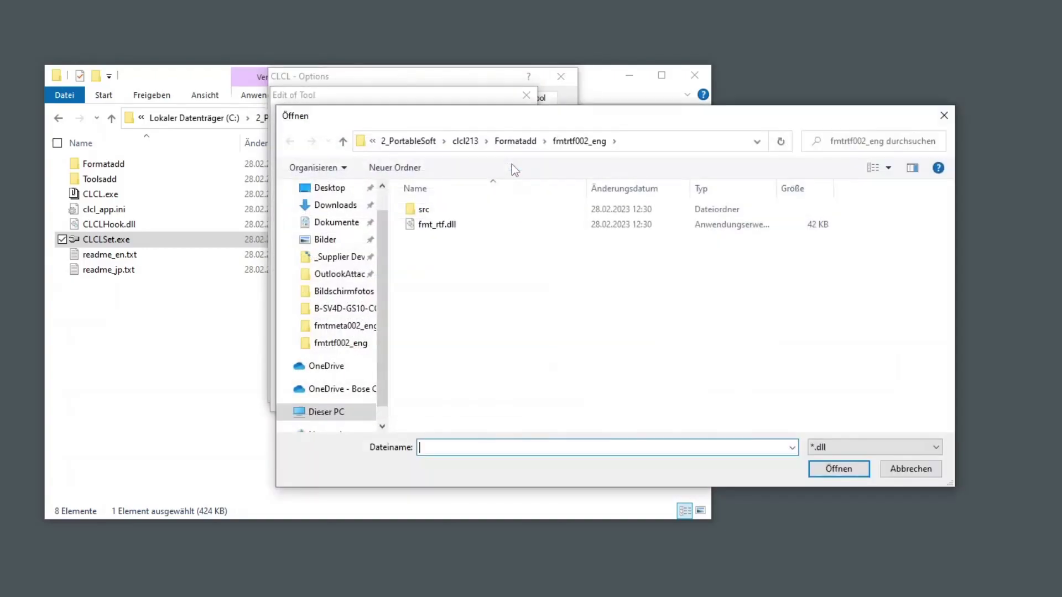
left_click(465, 141)
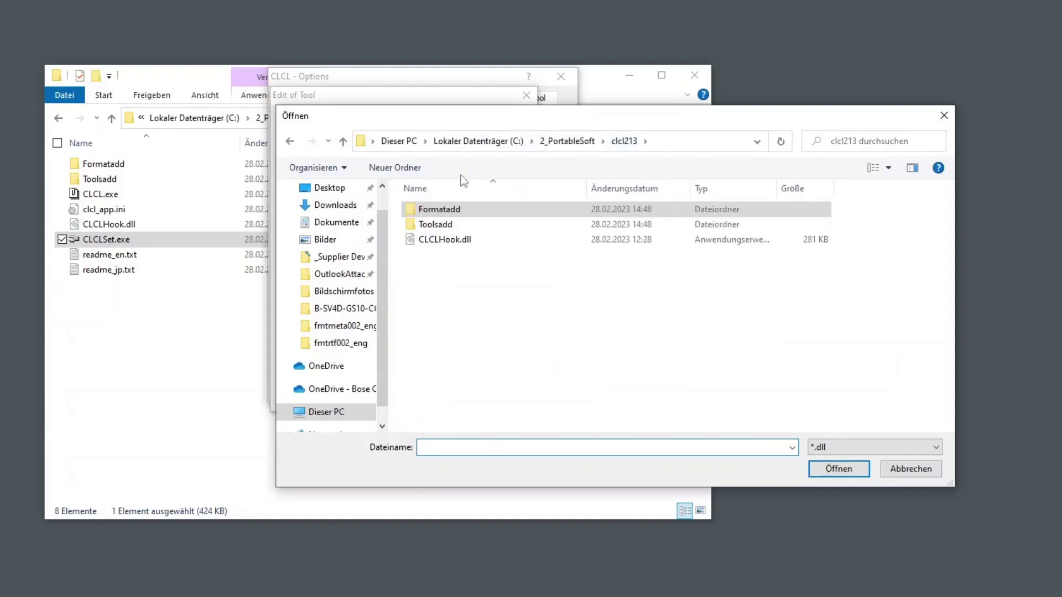
double_click(435, 224)
double_click(451, 209)
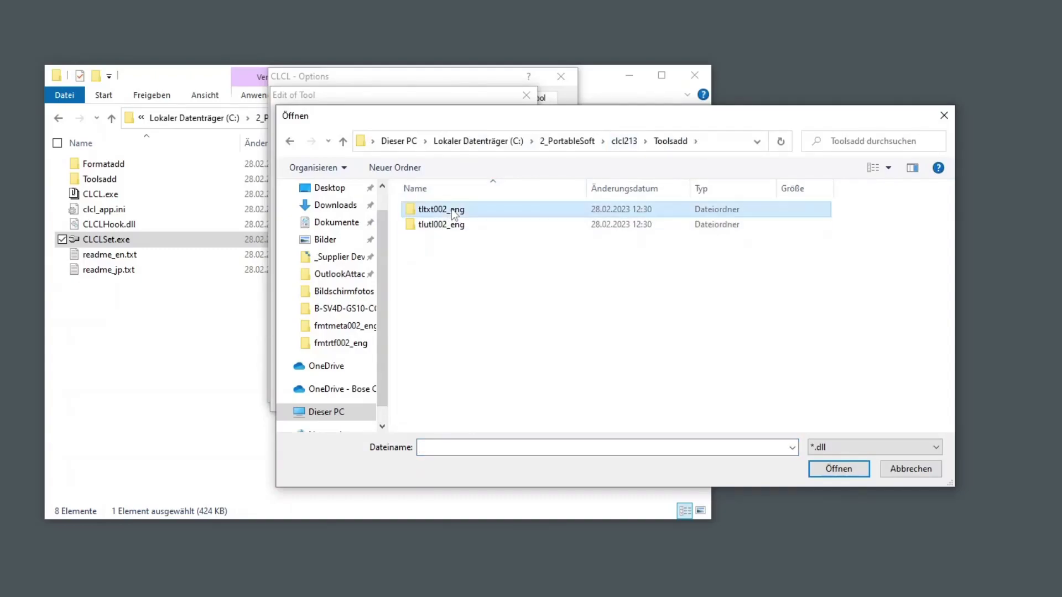
left_click(443, 225)
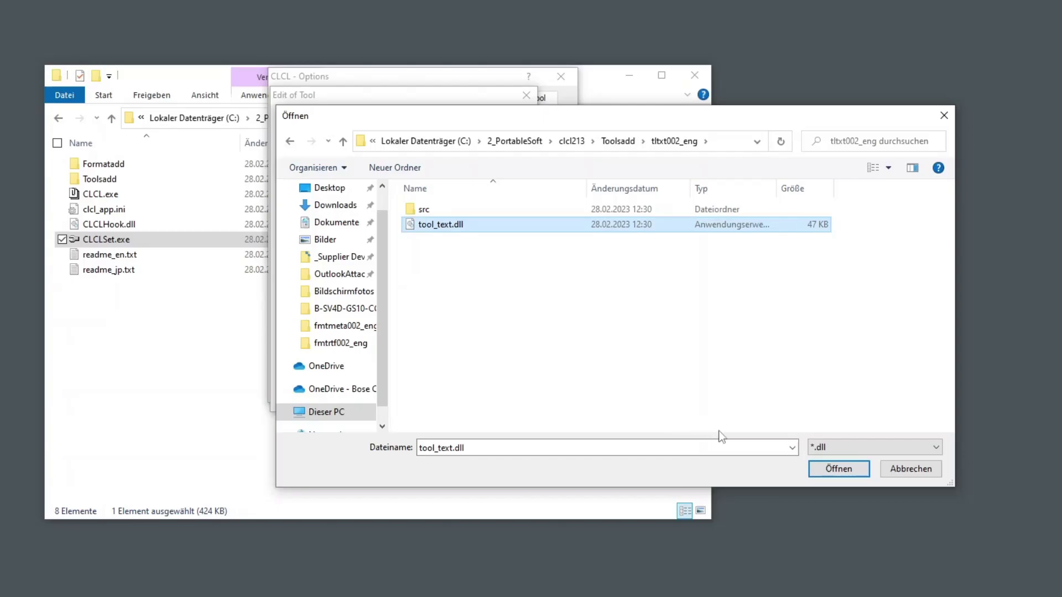
left_click(815, 471)
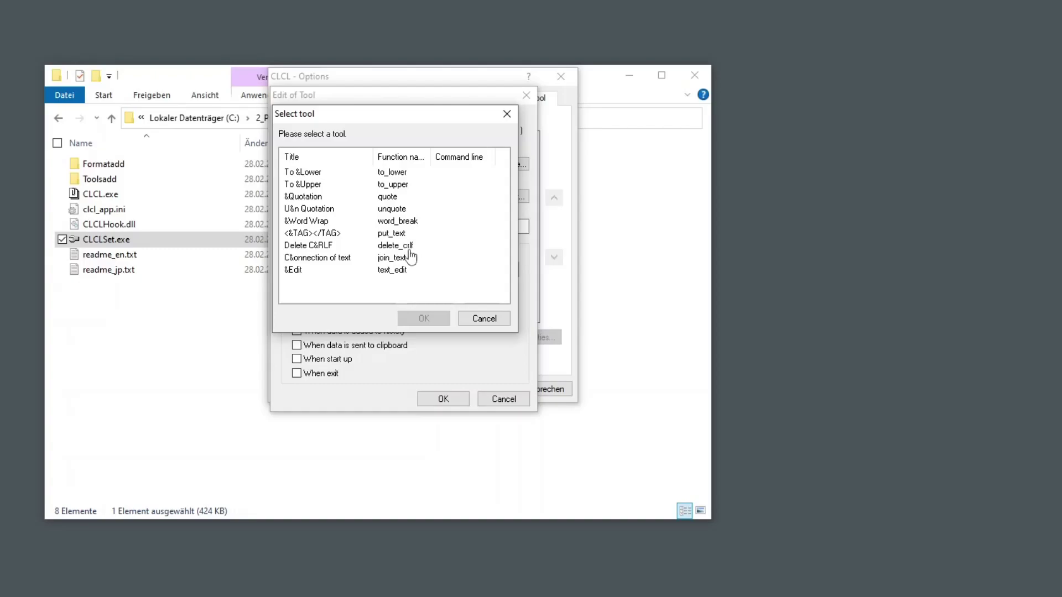
left_click(400, 273)
left_click(416, 319)
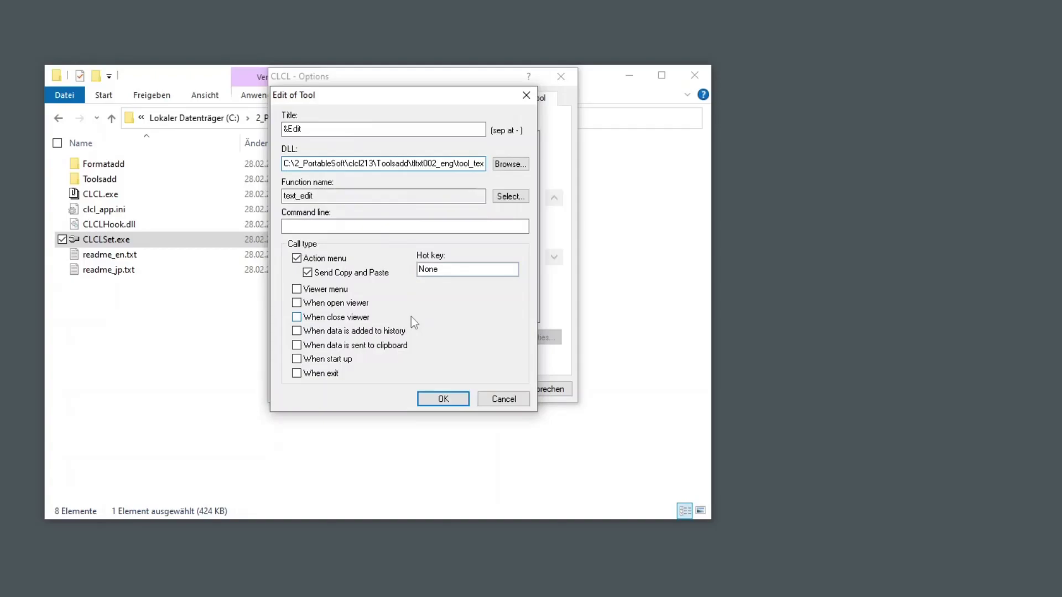
left_click(440, 399)
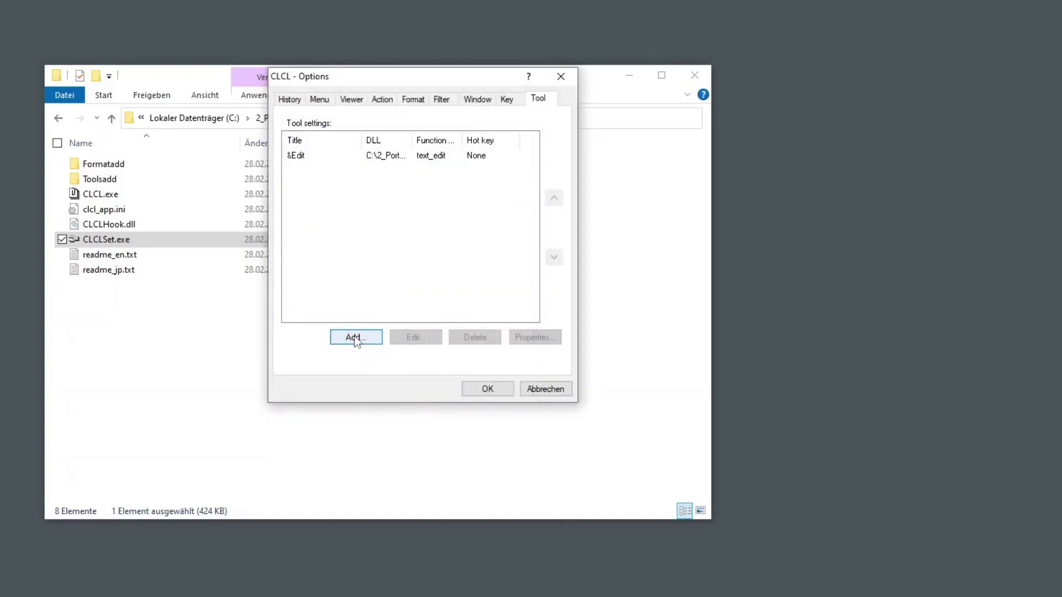
Step: Add the Quotation tool (quote) from the same tool_text.dll, keeping its default call types
left_click(356, 338)
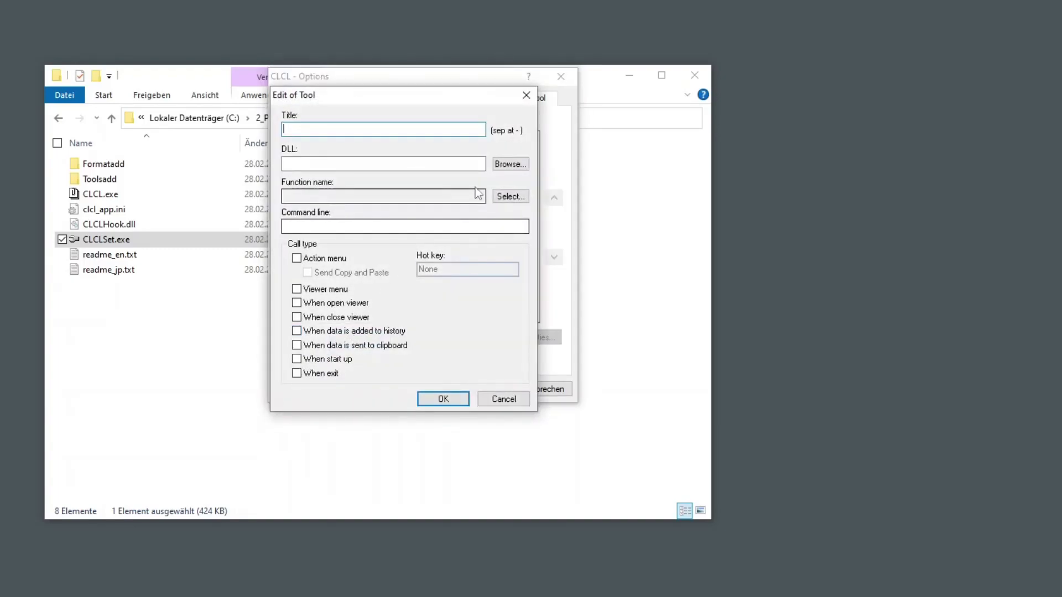
left_click(500, 165)
left_click(451, 226)
left_click(852, 471)
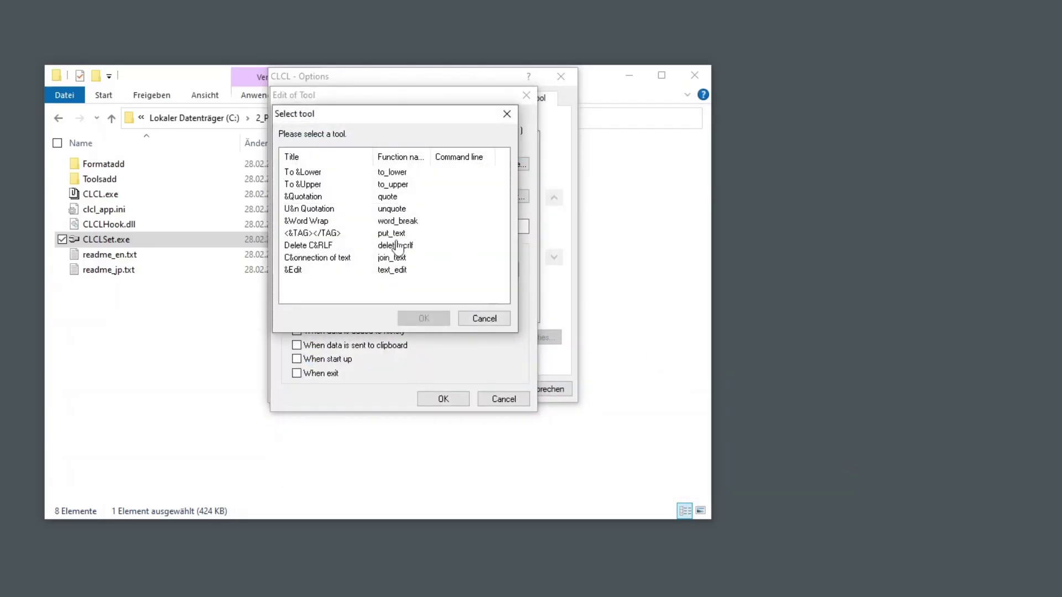
left_click(390, 198)
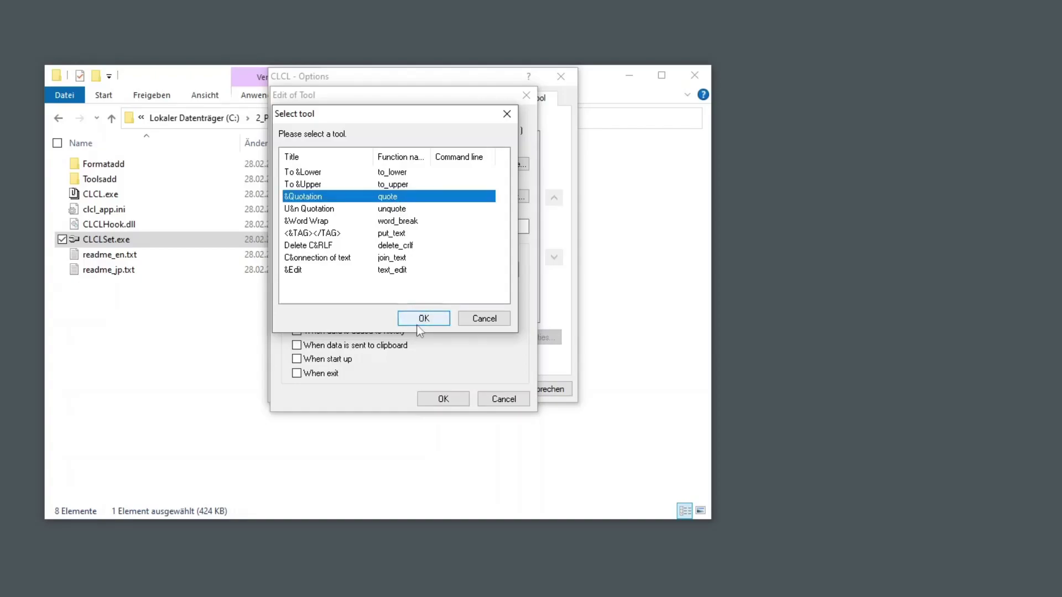
left_click(419, 324)
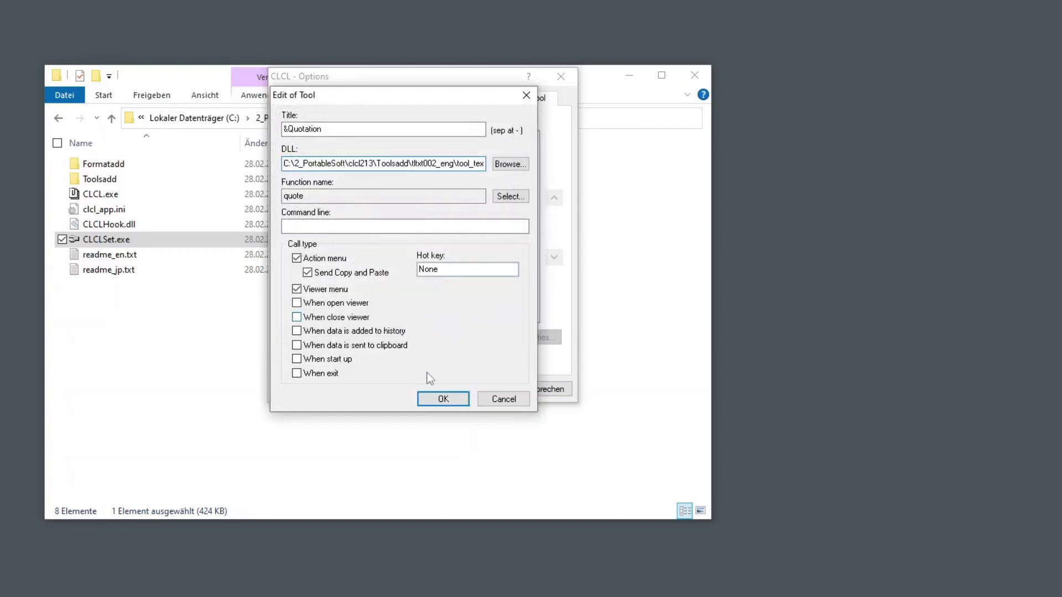
left_click(428, 399)
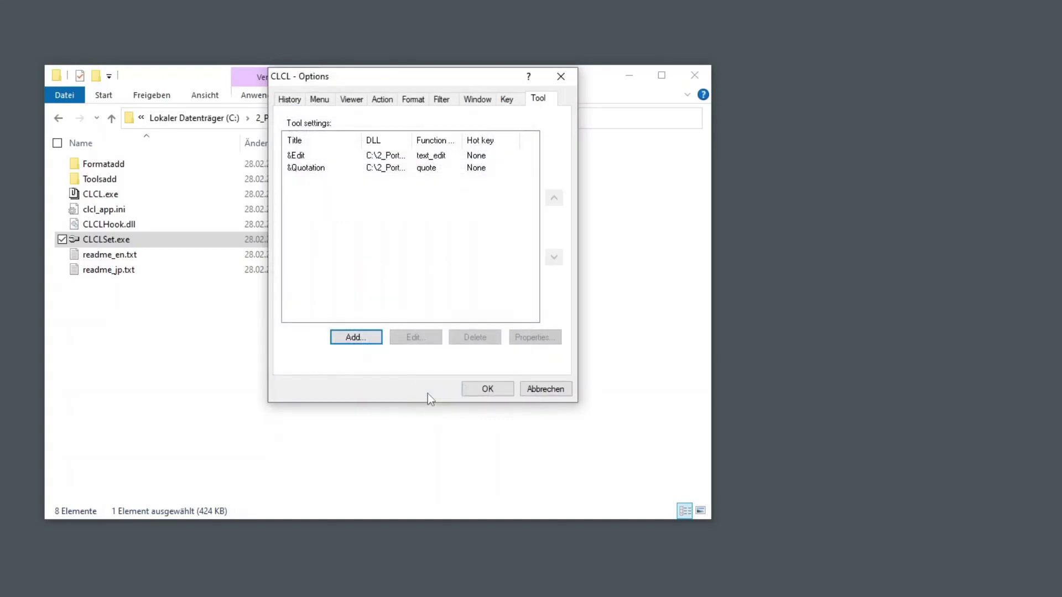
Step: Add the Clear History tool (clear_history) from tool_utl.dll in Toolsadd's tlutl002_eng folder, keeping its default call types
left_click(354, 337)
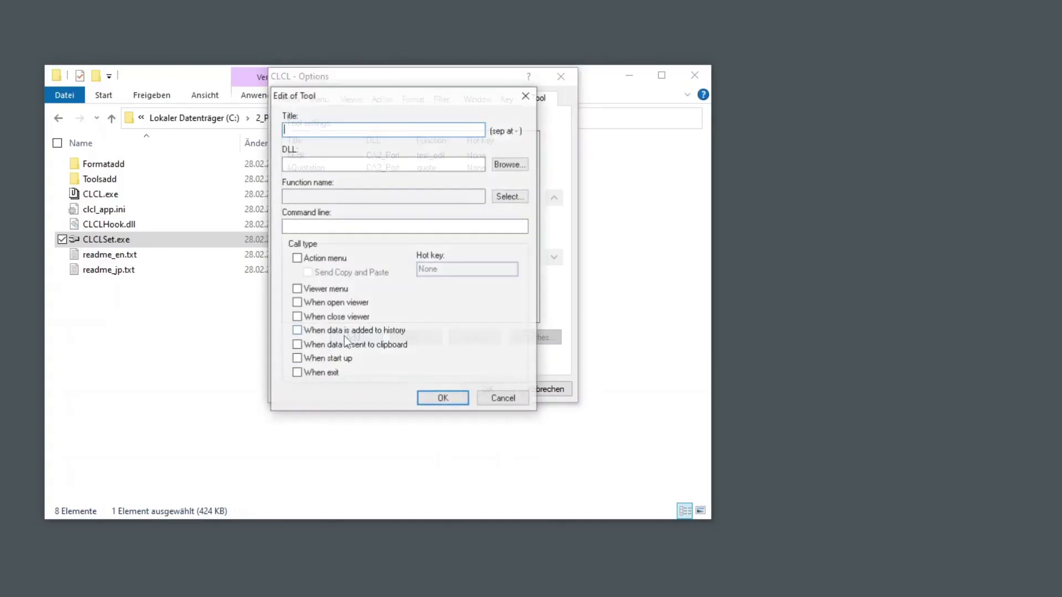
left_click(509, 164)
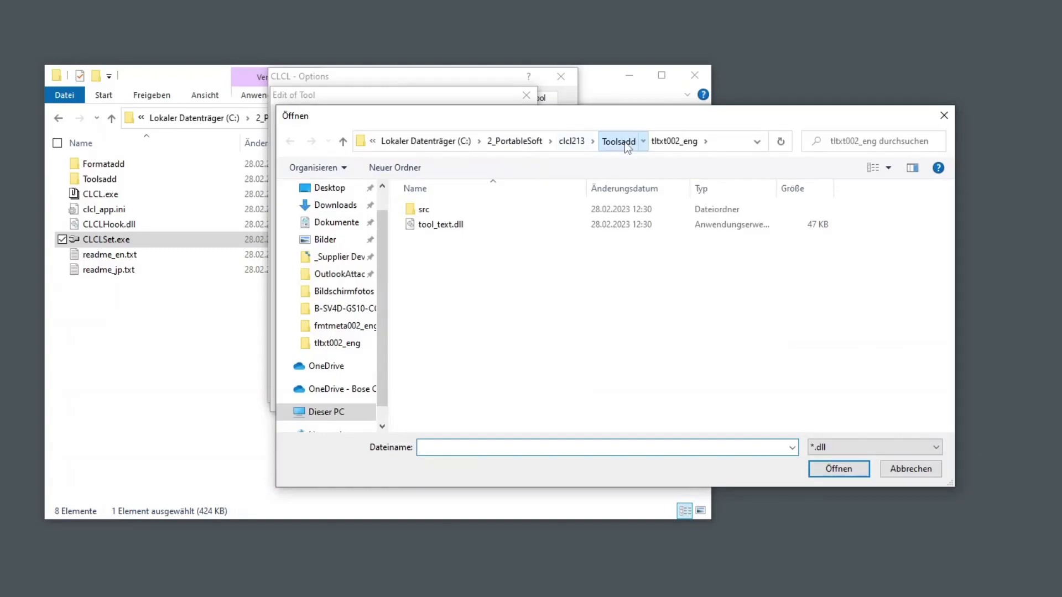
left_click(619, 142)
double_click(459, 227)
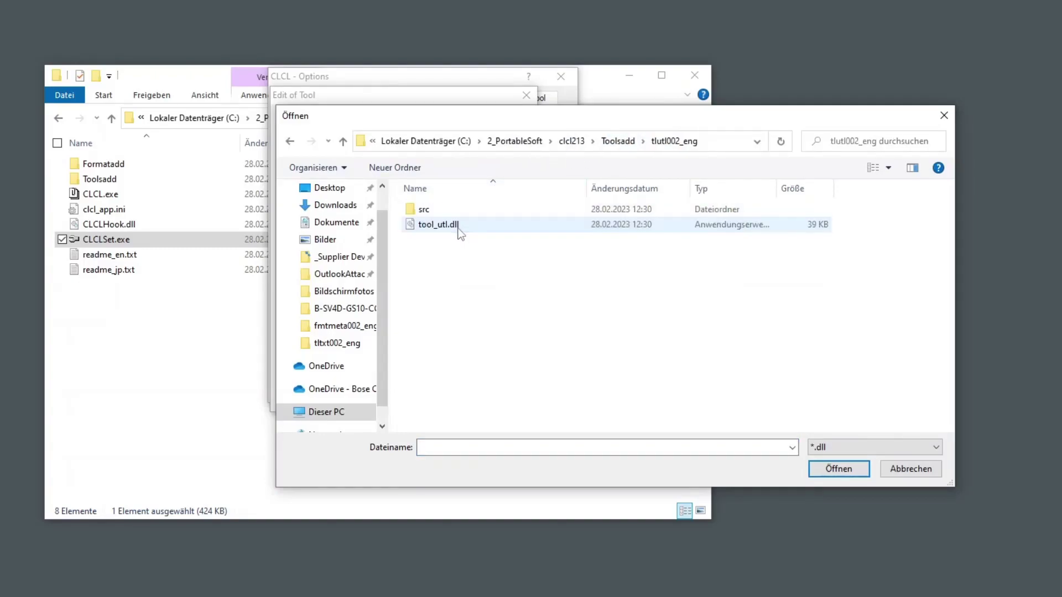
left_click(457, 227)
left_click(836, 477)
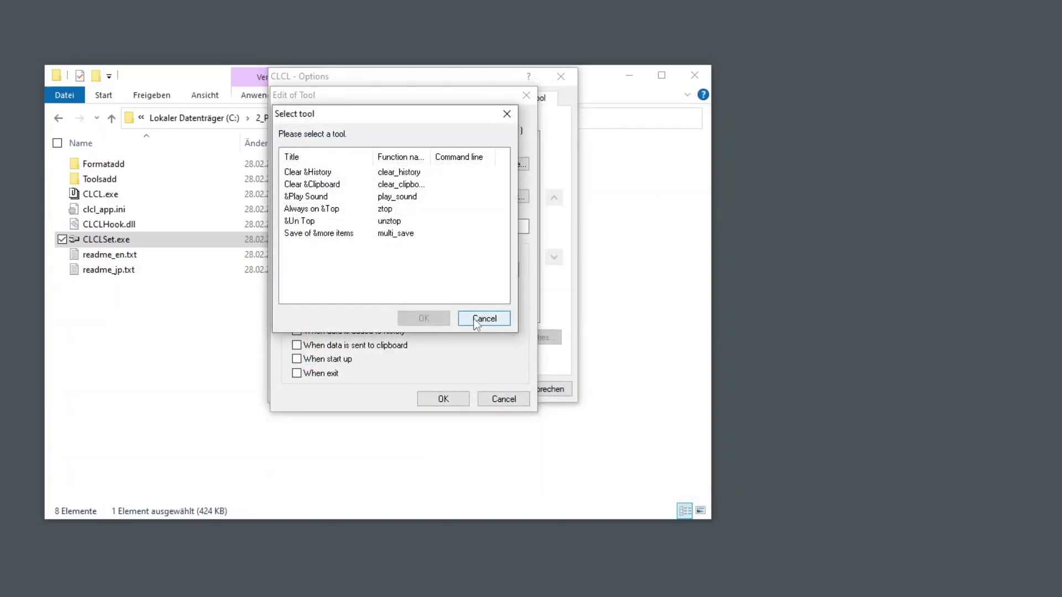
left_click(332, 174)
left_click(424, 318)
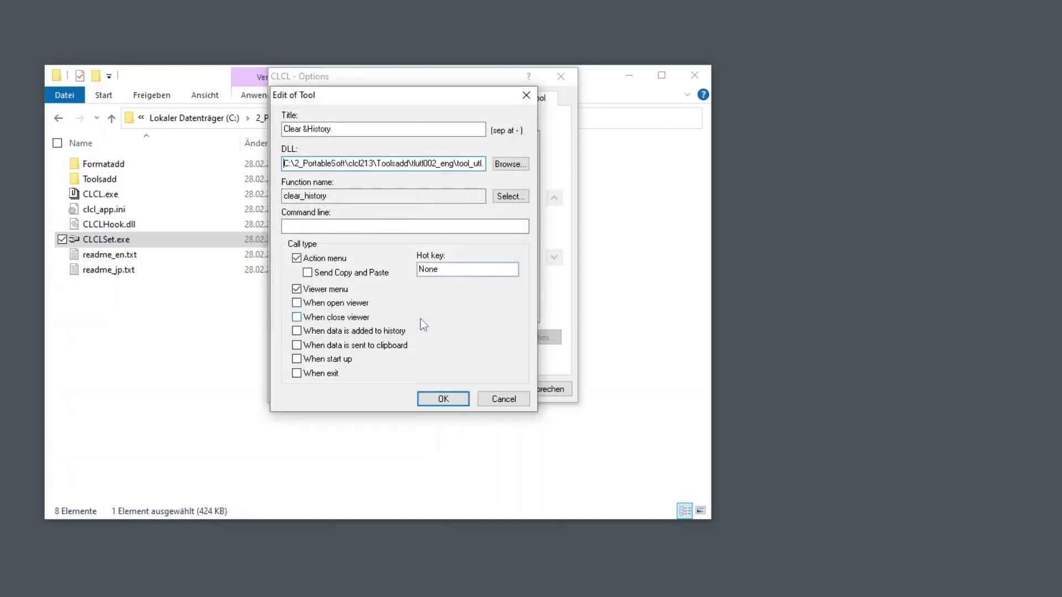
left_click(425, 398)
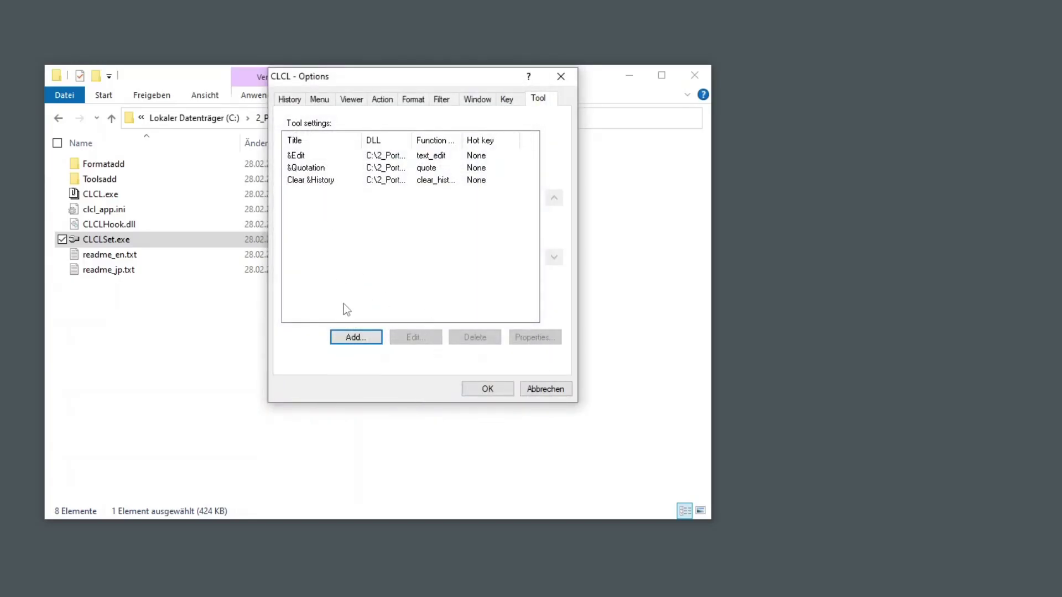
Step: Add the Play Sound tool (play_sound) from tool_utl.dll with its default call type, and save the CLCL options
left_click(355, 338)
left_click(510, 165)
left_click(463, 230)
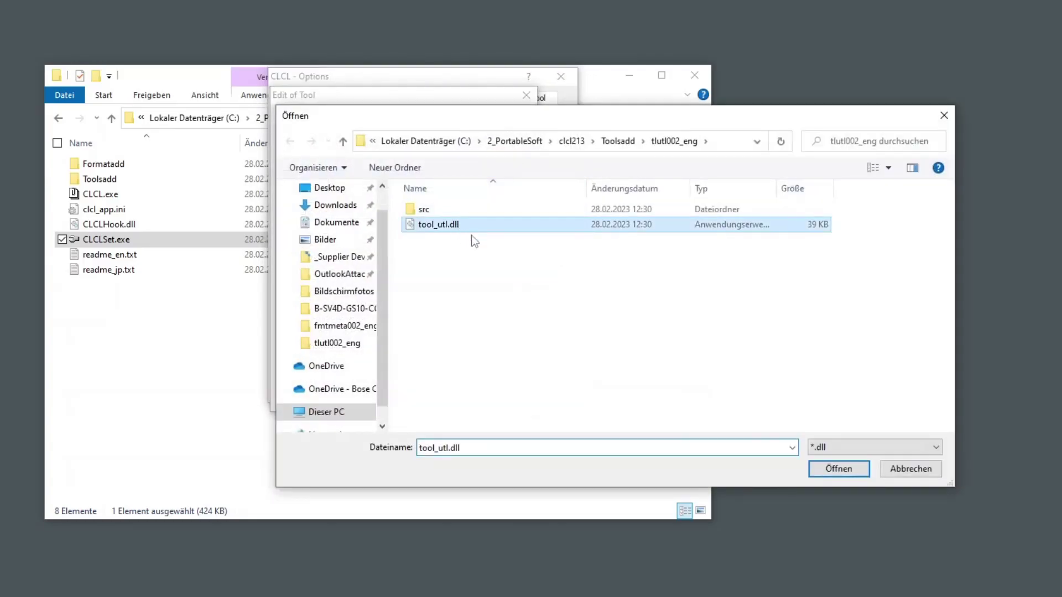
left_click(830, 468)
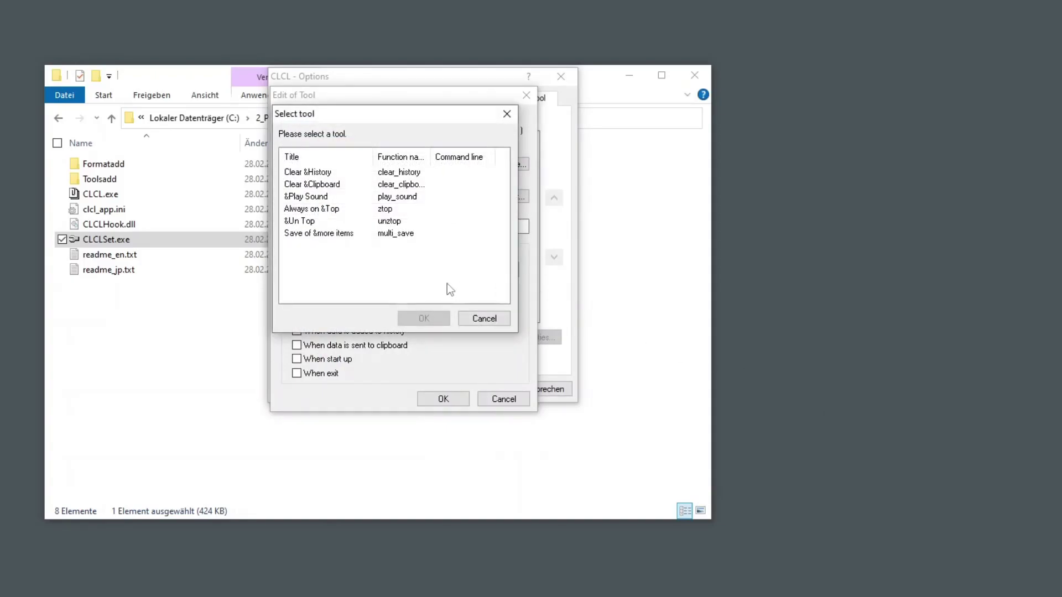
left_click(408, 198)
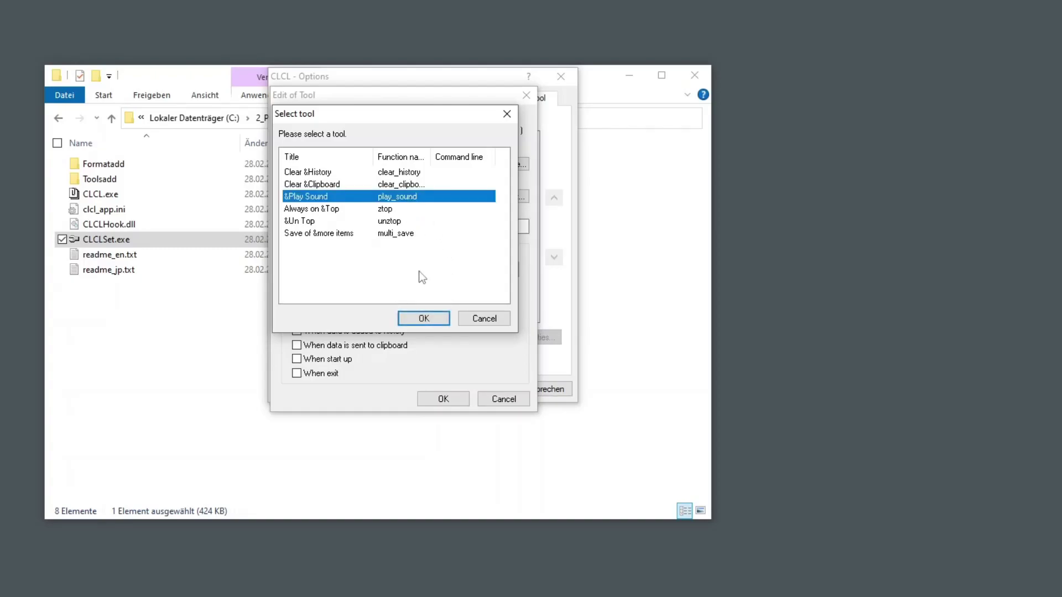
left_click(431, 318)
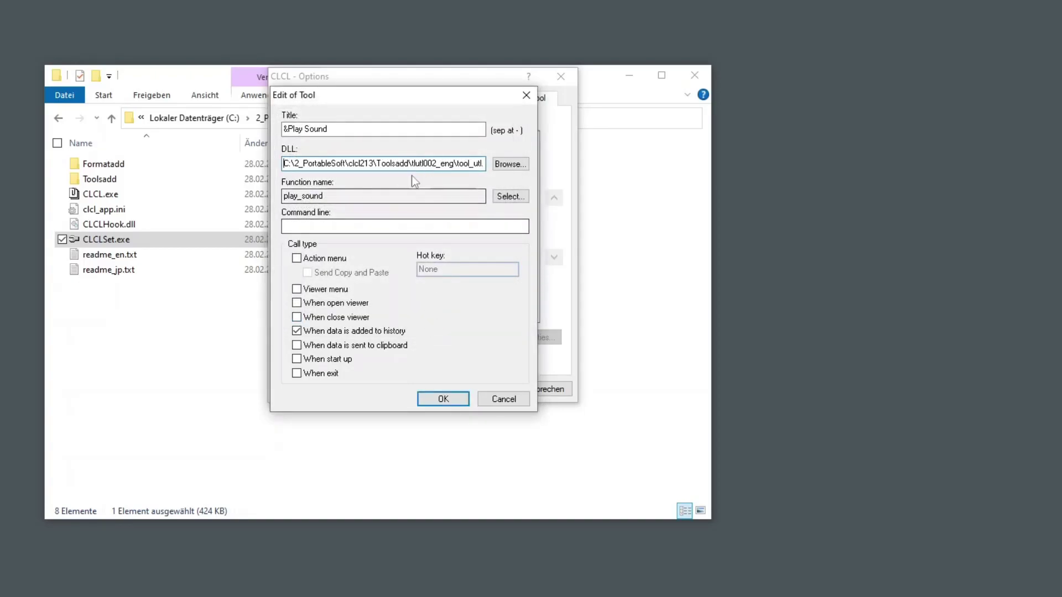
left_click(424, 399)
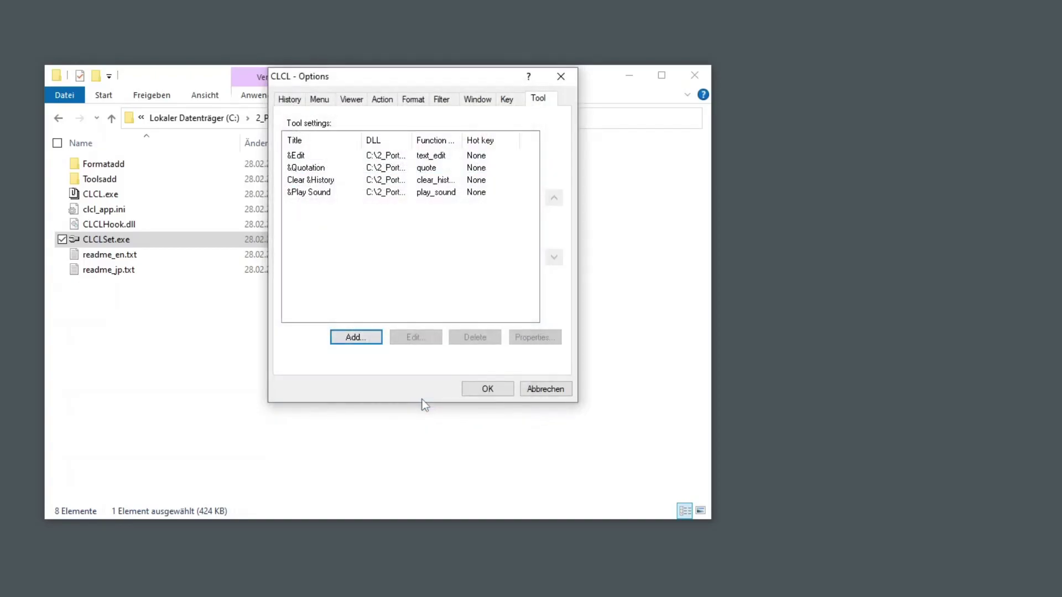
left_click(486, 391)
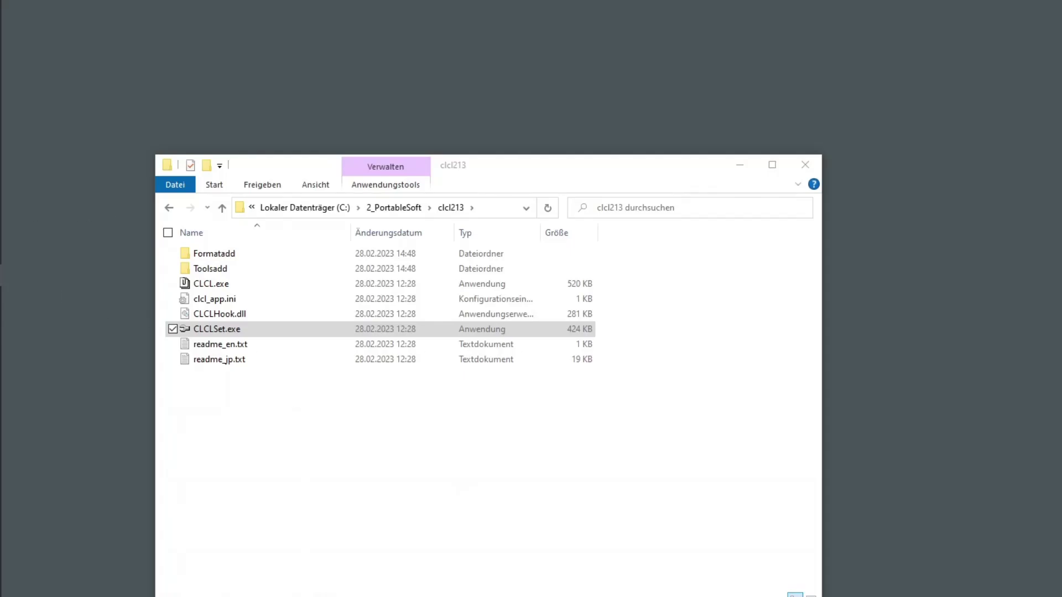
Step: Open the Windows Autostart folder by running the shell:startup command given in the Editor notes
left_click_drag(757, 255, 753, 131)
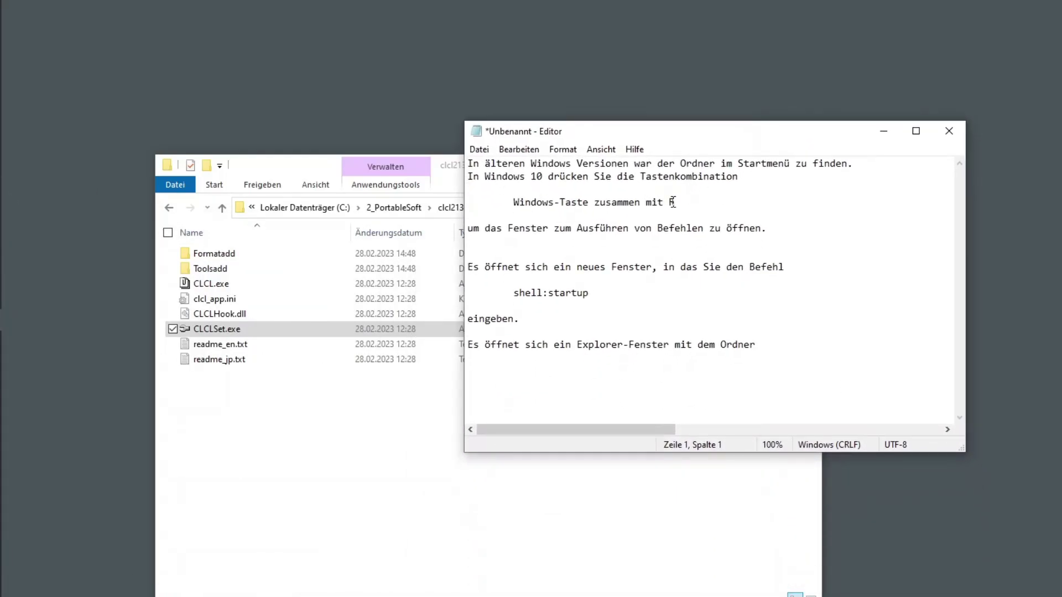
left_click_drag(675, 203, 516, 203)
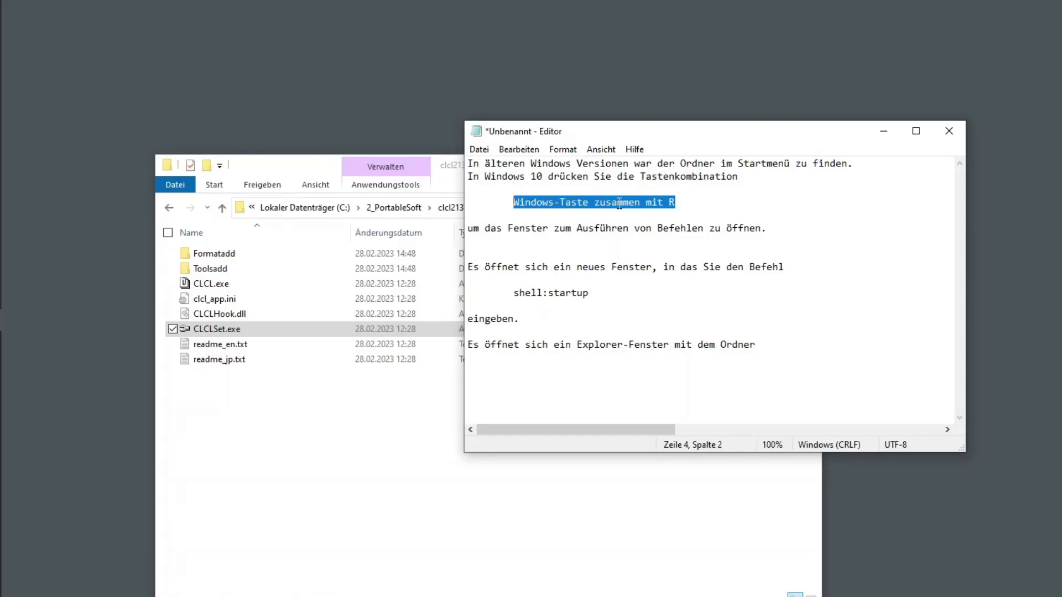
key("super+r")
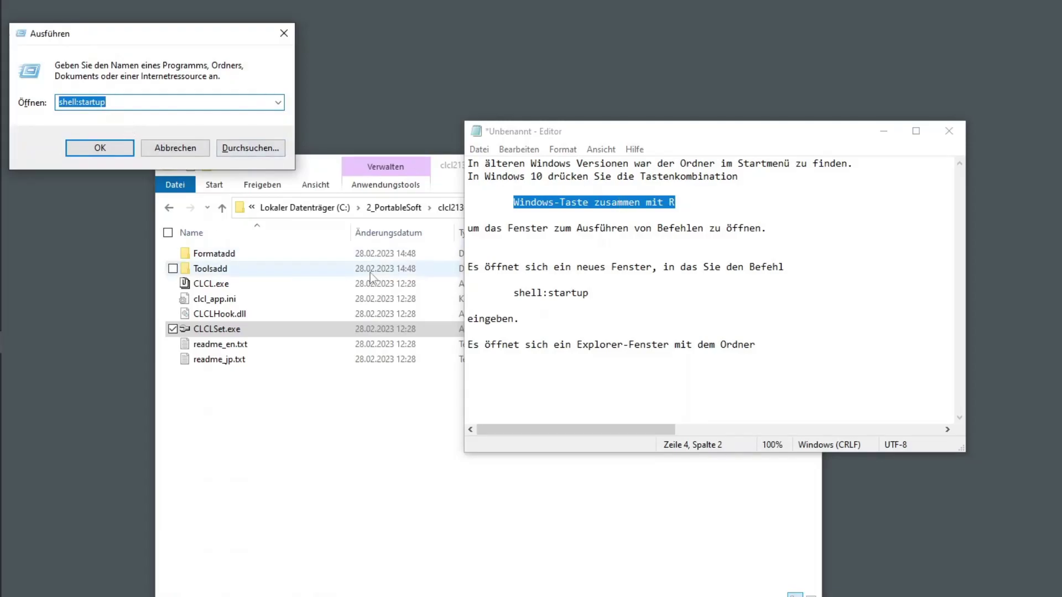
left_click_drag(513, 293, 605, 296)
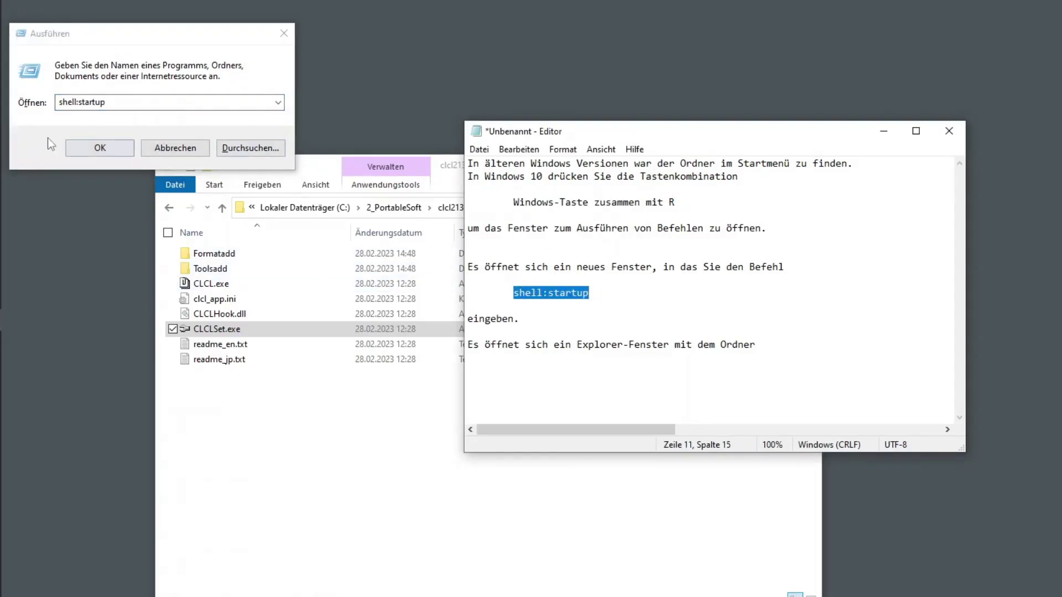
left_click(95, 148)
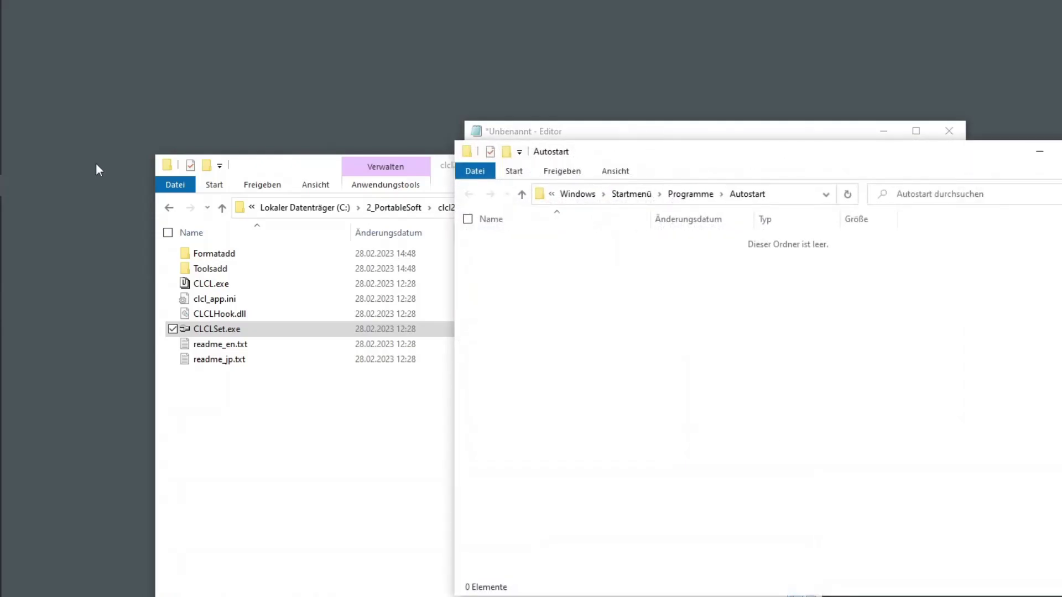
Step: Create a shortcut to CLCL.exe in the clcl213 folder
left_click(216, 285)
right_click(216, 286)
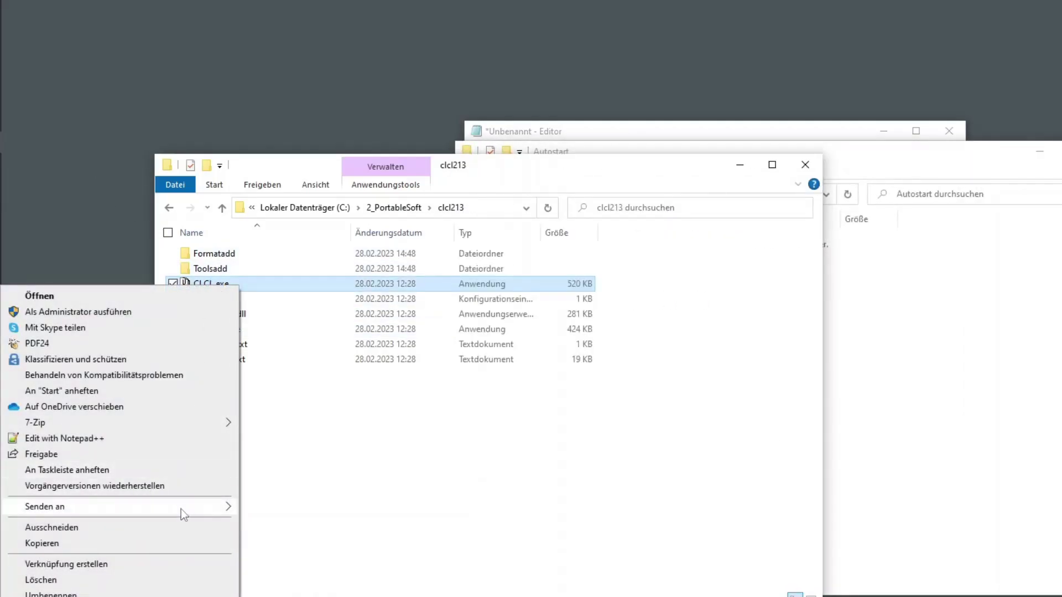
left_click(159, 564)
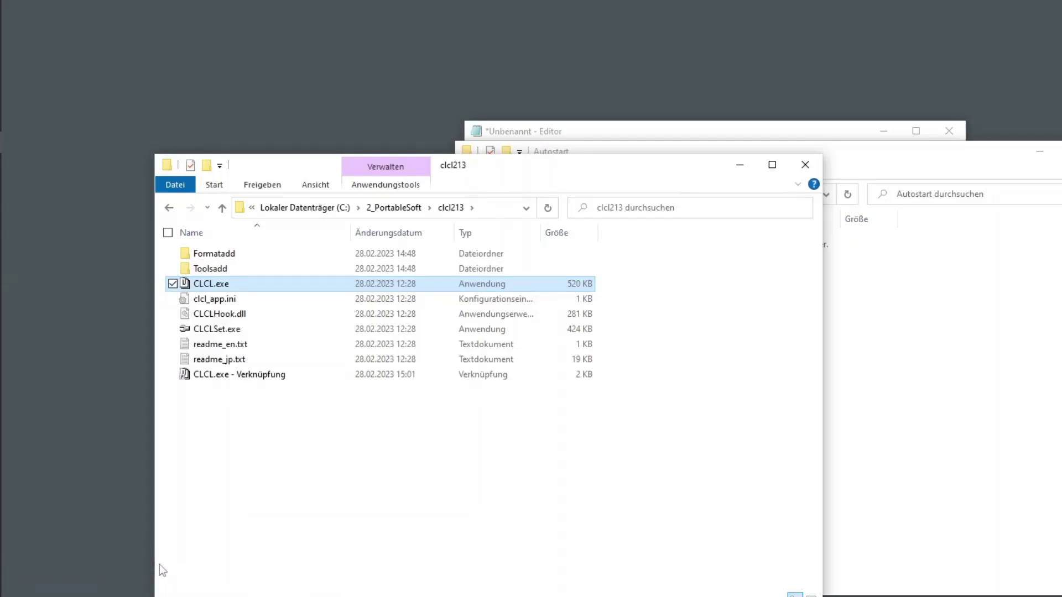
Step: Move the CLCL.exe shortcut from the clcl213 folder into the Autostart folder
left_click(277, 303)
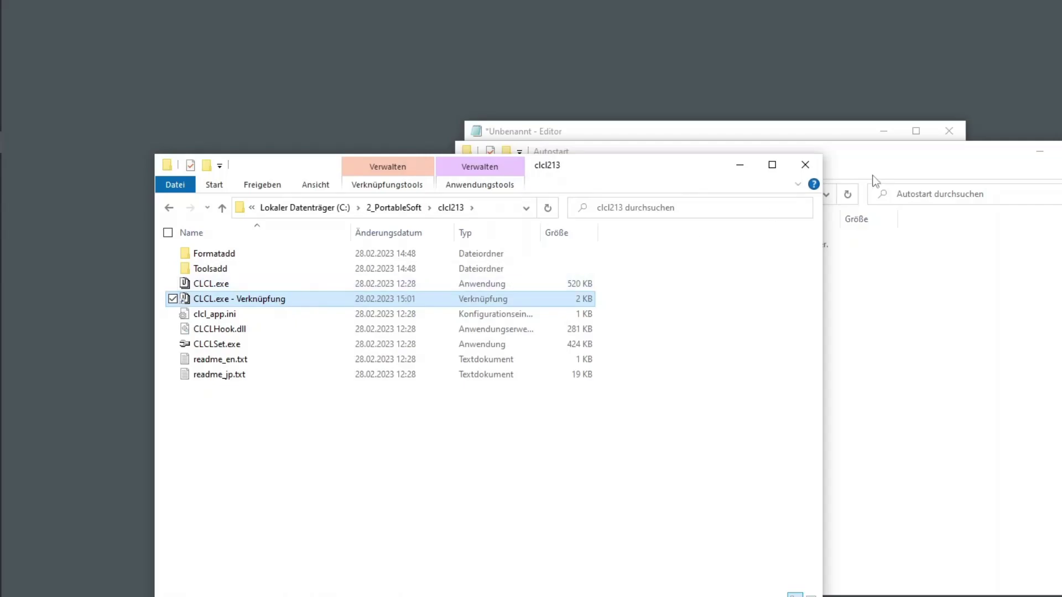
left_click_drag(886, 165, 945, 324)
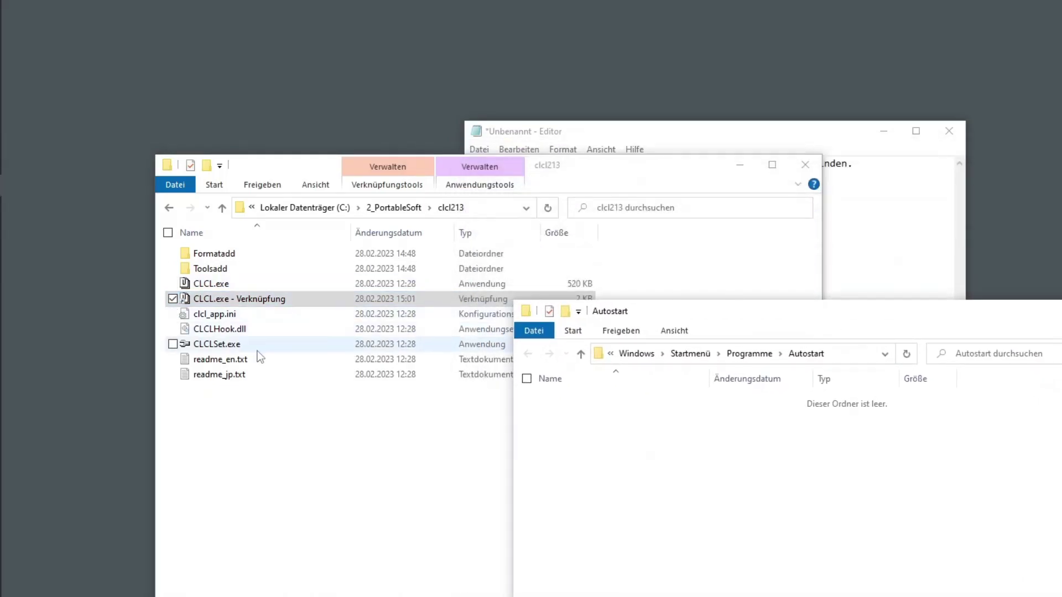
left_click_drag(260, 302, 731, 553)
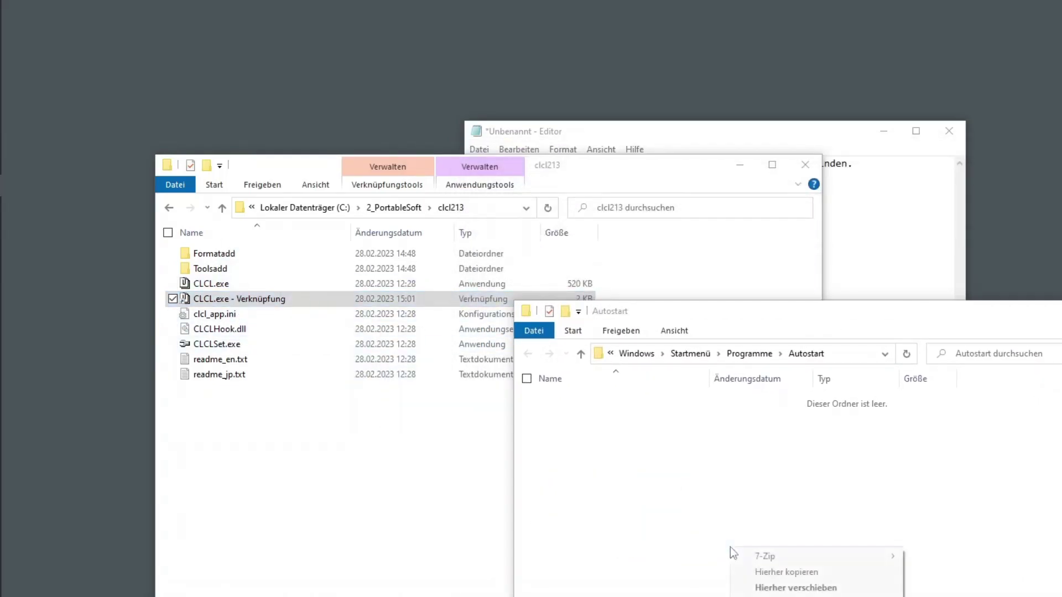
left_click(782, 589)
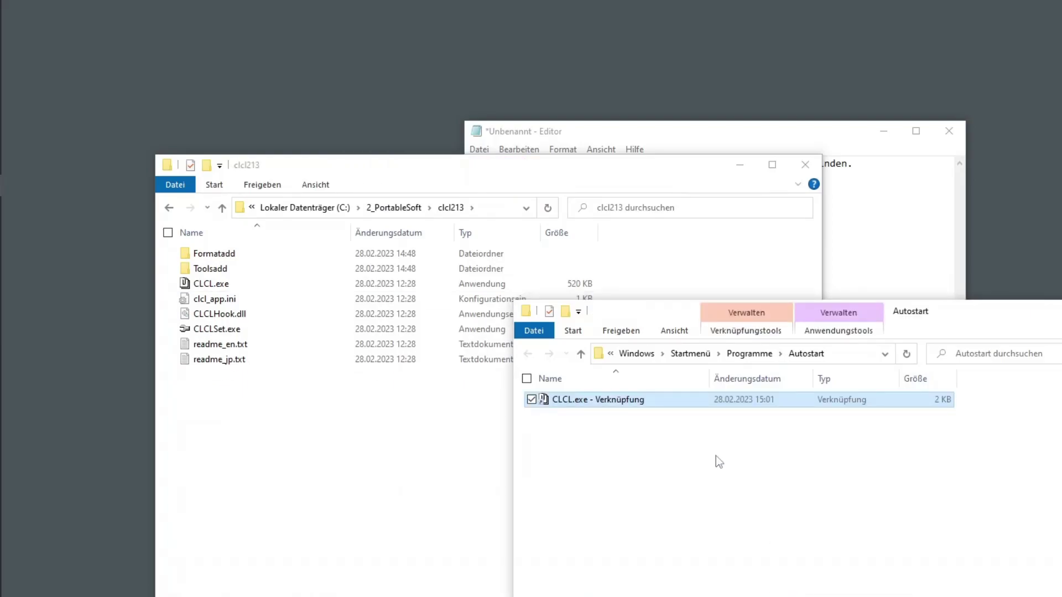
Step: Launch CLCL from its Autostart shortcut, turning off the option to always confirm before opening this file
double_click(553, 399)
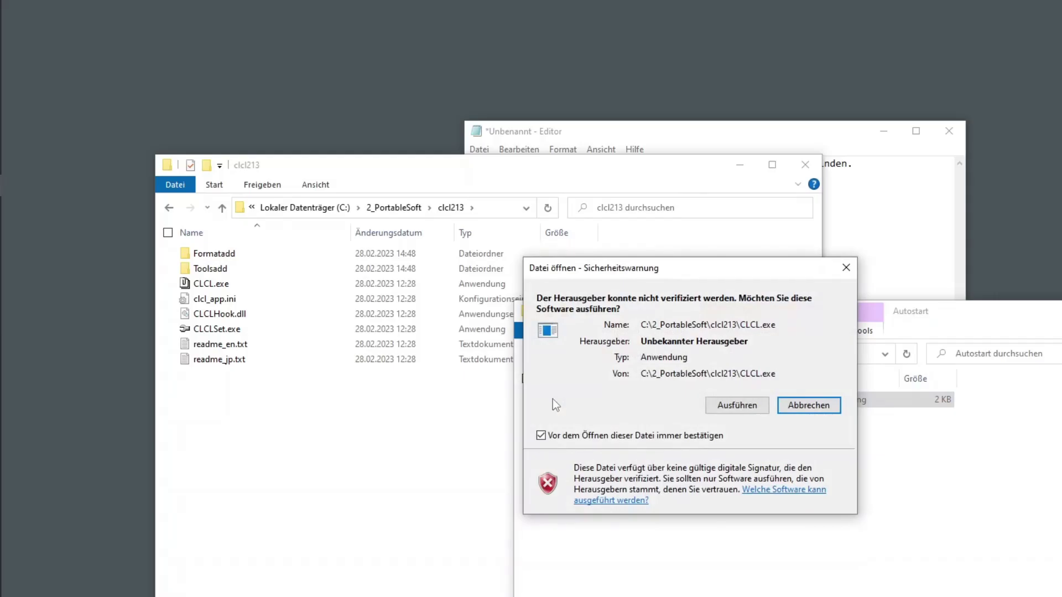
left_click(712, 434)
left_click(744, 408)
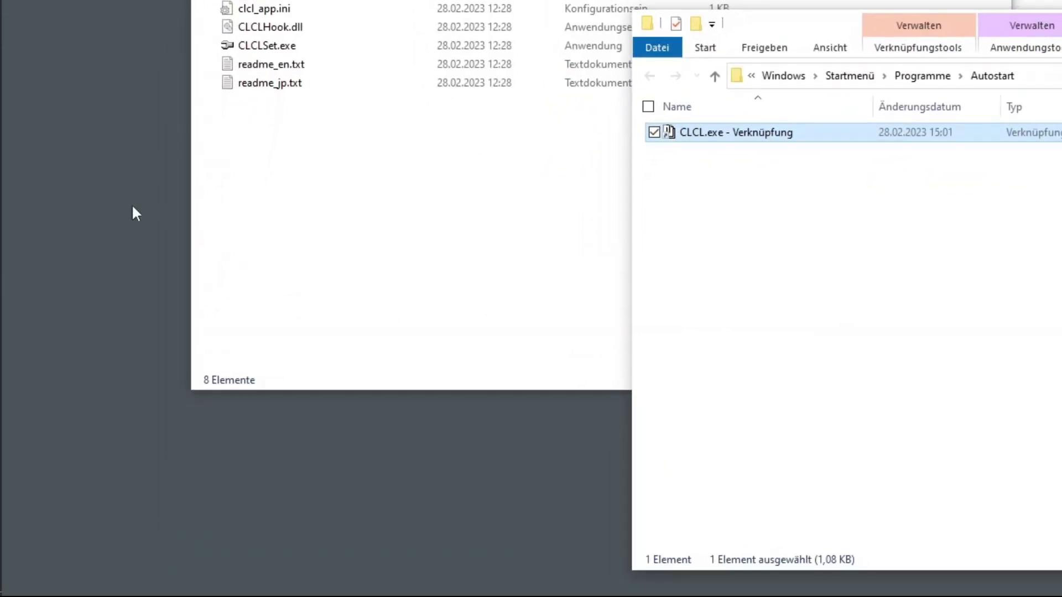
mouse_move(1, 459)
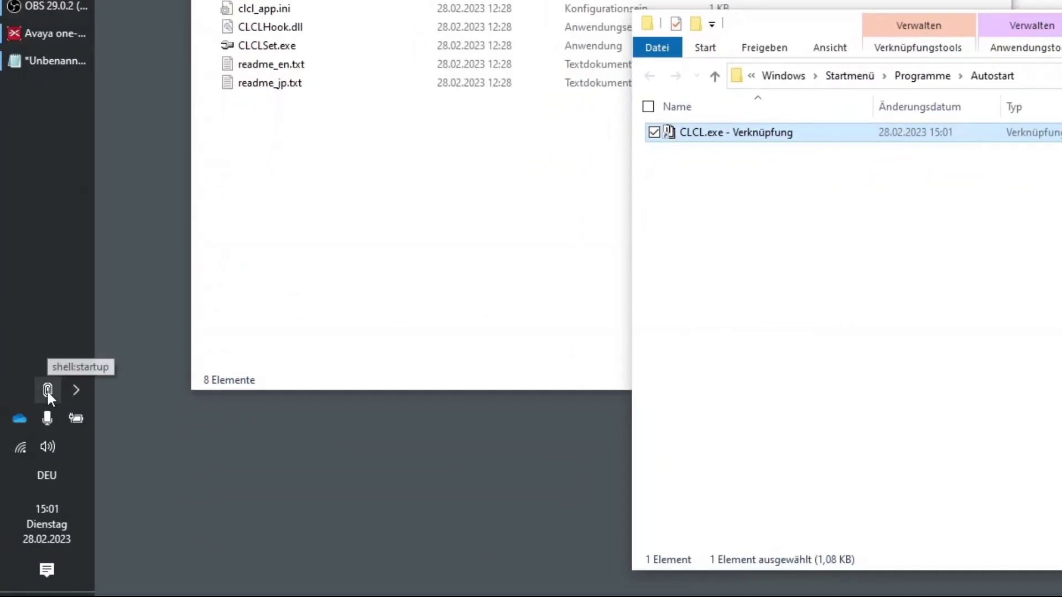